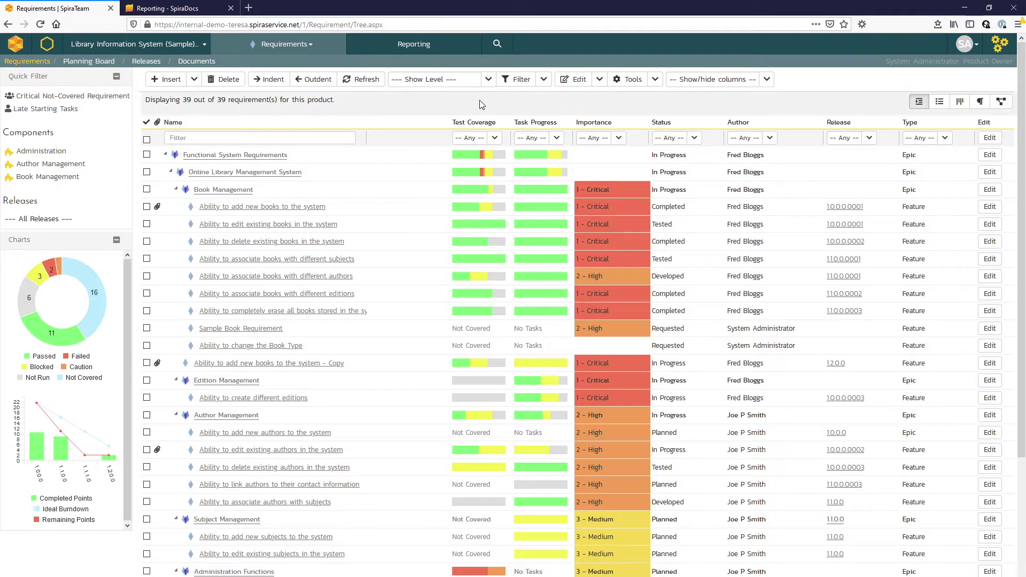
# - Try the Critical Not-Covered quick filter, clear it, then apply the Late Starting Tasks filter (10 of 39)
pyautogui.click(544, 80)
pyautogui.moveTo(540, 160)
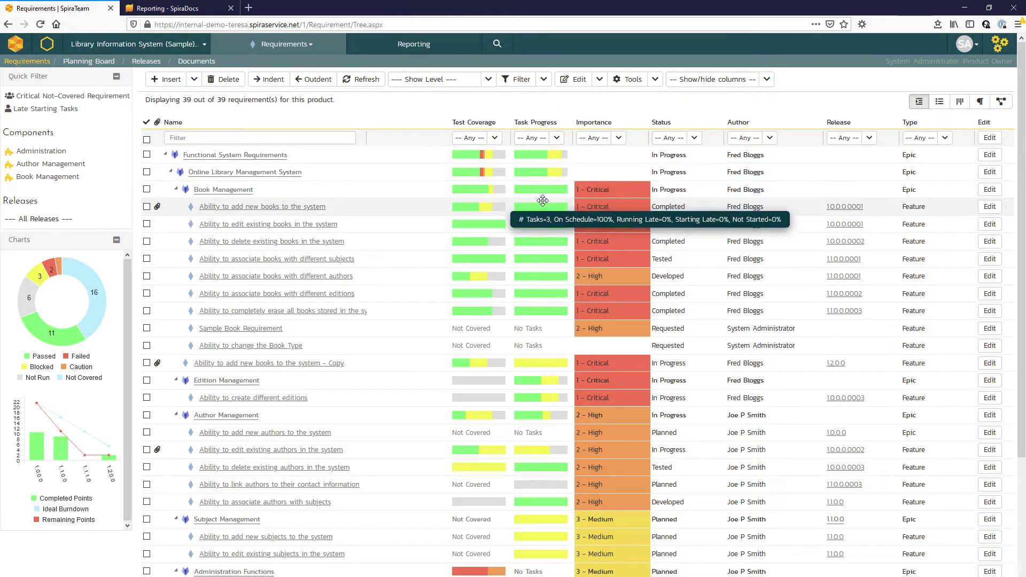
pyautogui.moveTo(544, 207)
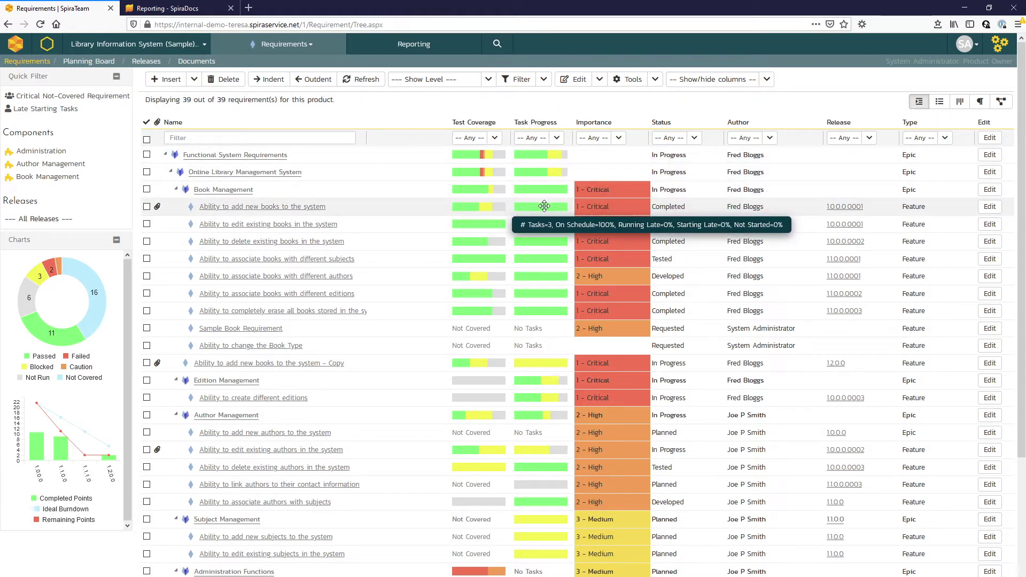
pyautogui.click(54, 98)
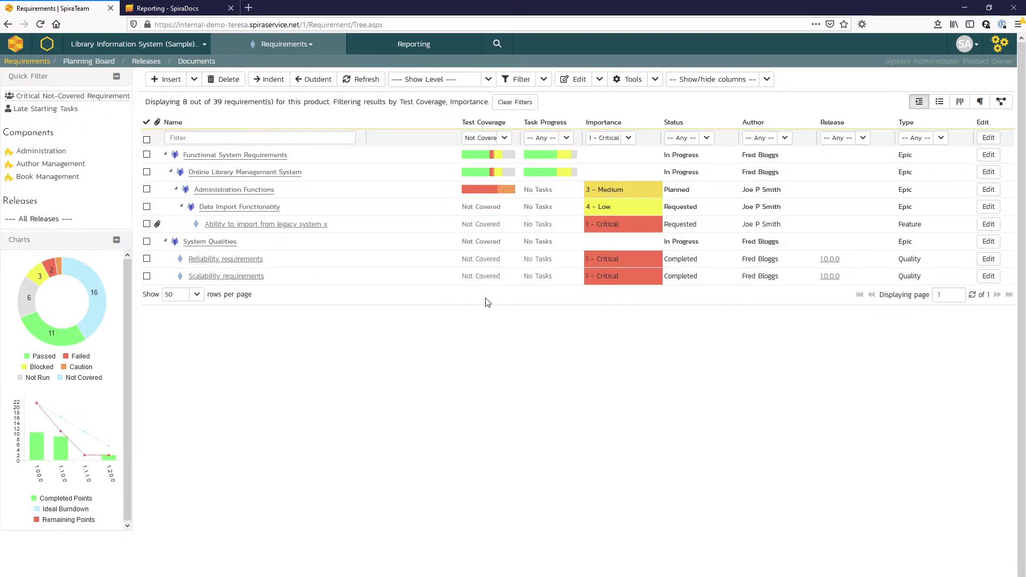
pyautogui.click(515, 102)
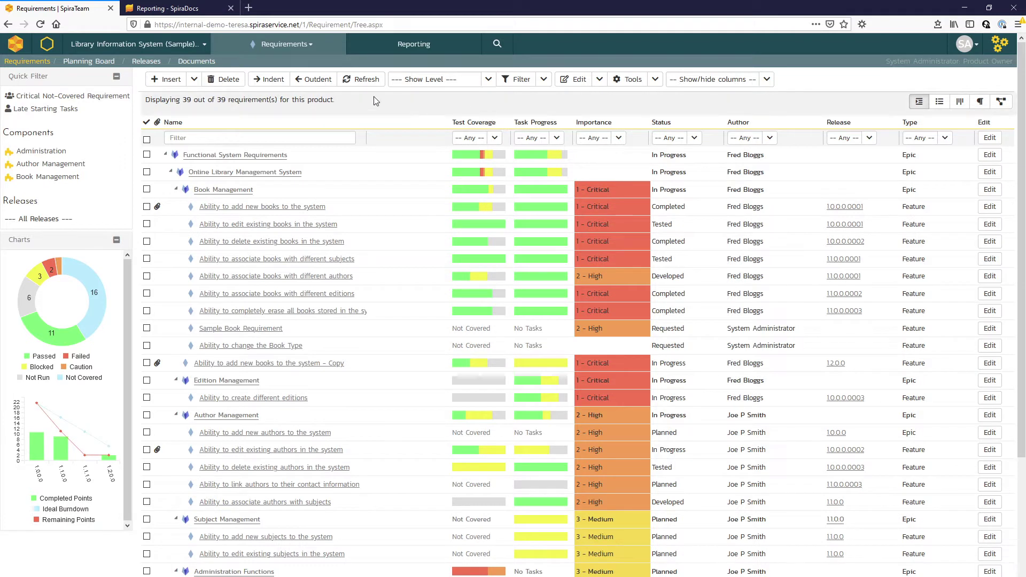
pyautogui.click(48, 109)
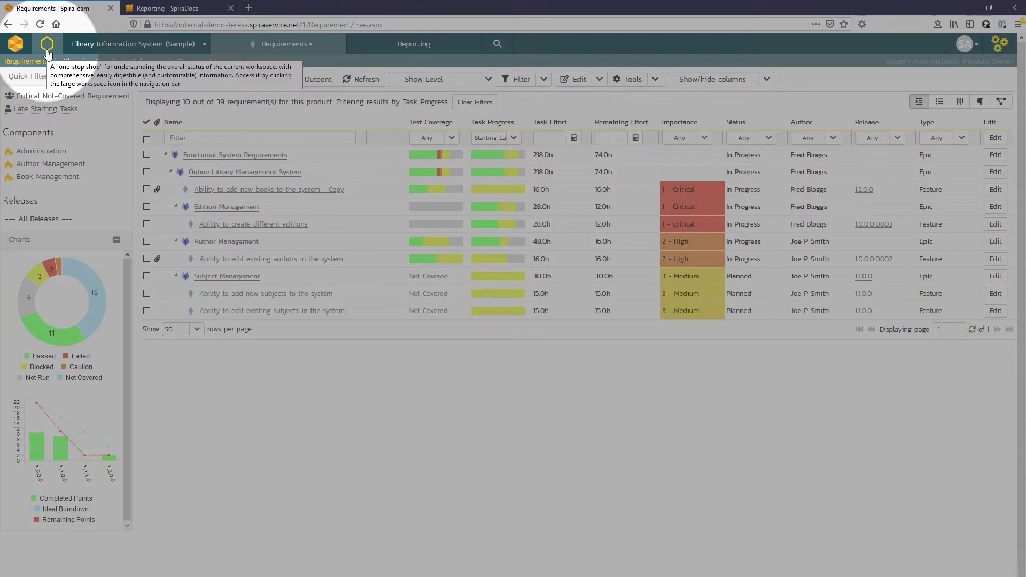
# - Open the Library Information System Testing dashboard and review its coverage, test run and execution charts for All Releases
pyautogui.click(47, 53)
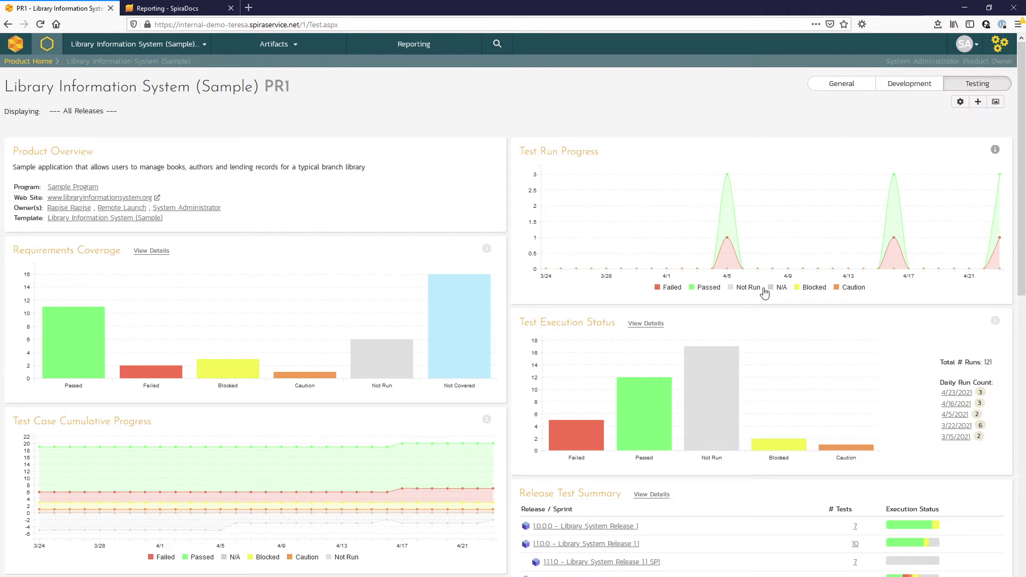
pyautogui.moveTo(639, 267)
pyautogui.moveTo(457, 342)
pyautogui.moveTo(80, 361)
pyautogui.scroll(-1, 570, 414)
pyautogui.scroll(-5, 570, 414)
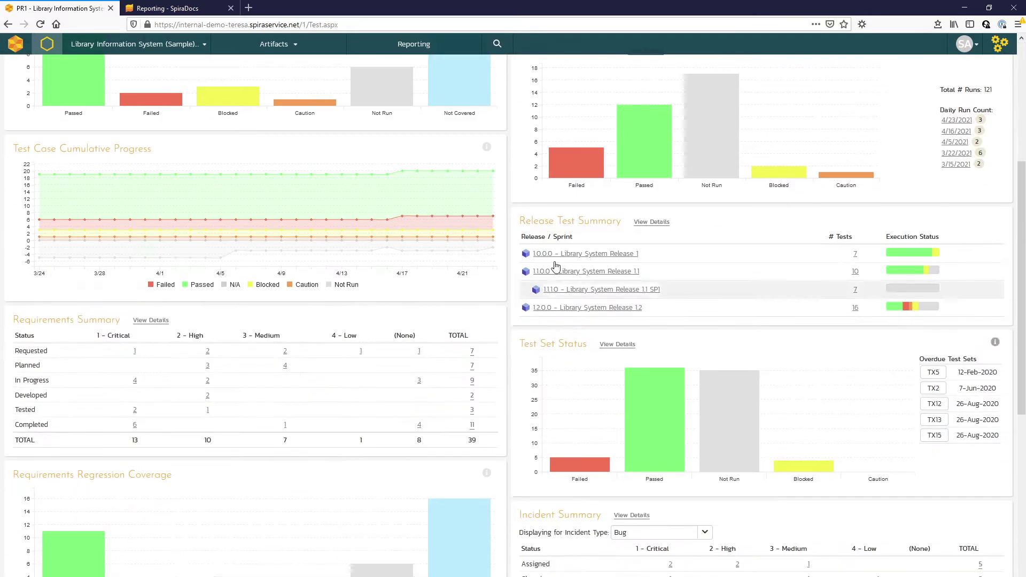
pyautogui.scroll(-5, 591, 423)
pyautogui.scroll(-3, 591, 424)
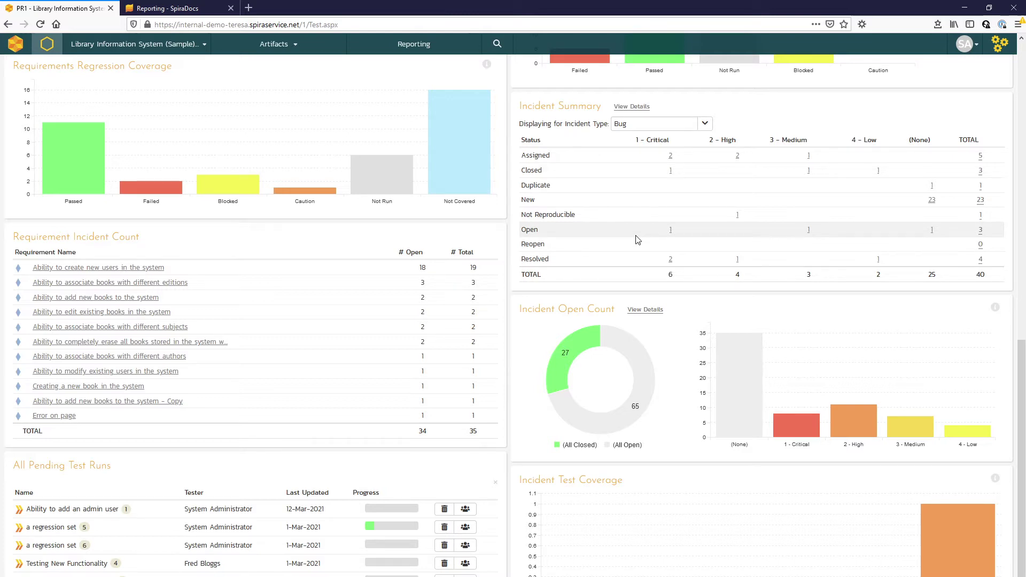
pyautogui.scroll(15, 541, 352)
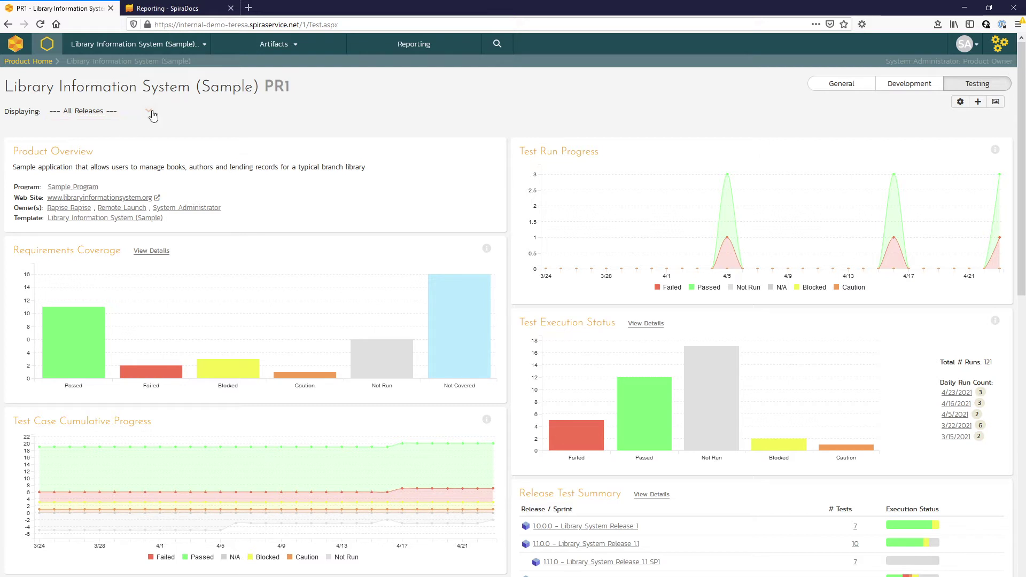
pyautogui.click(150, 113)
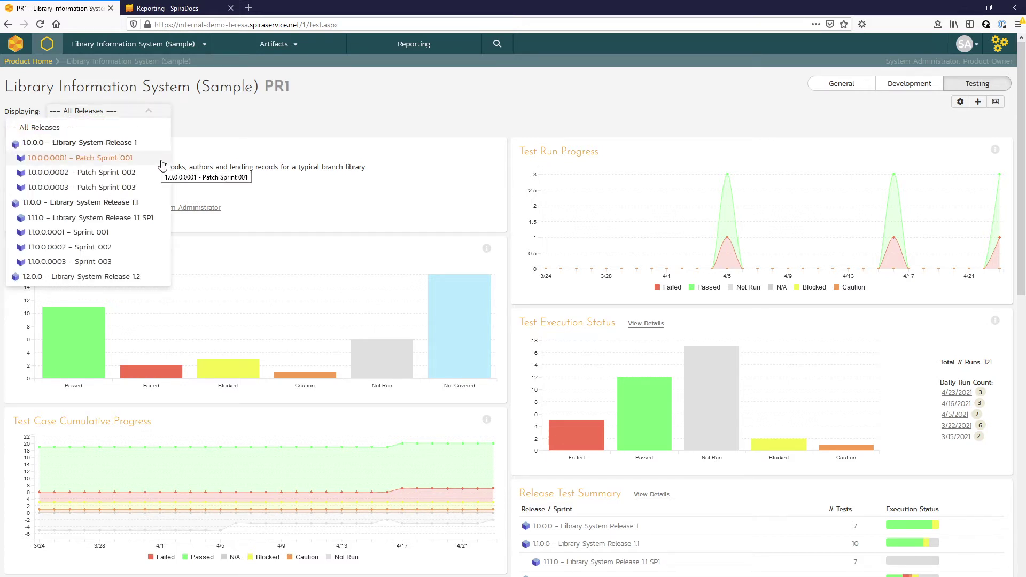
pyautogui.click(202, 133)
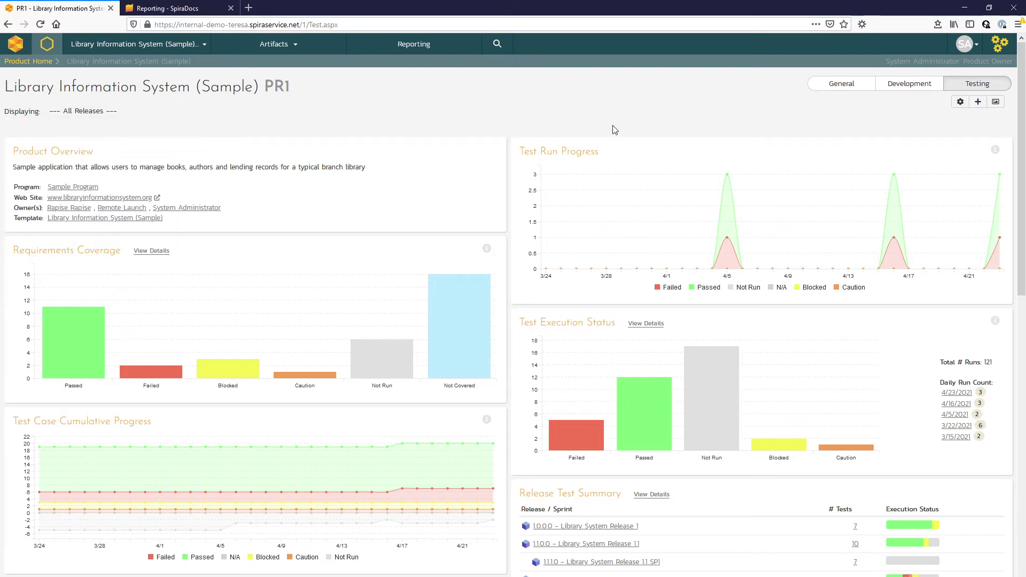
# - Switch to the Development dashboard and list the source code branches under Source Code Commits
pyautogui.click(914, 87)
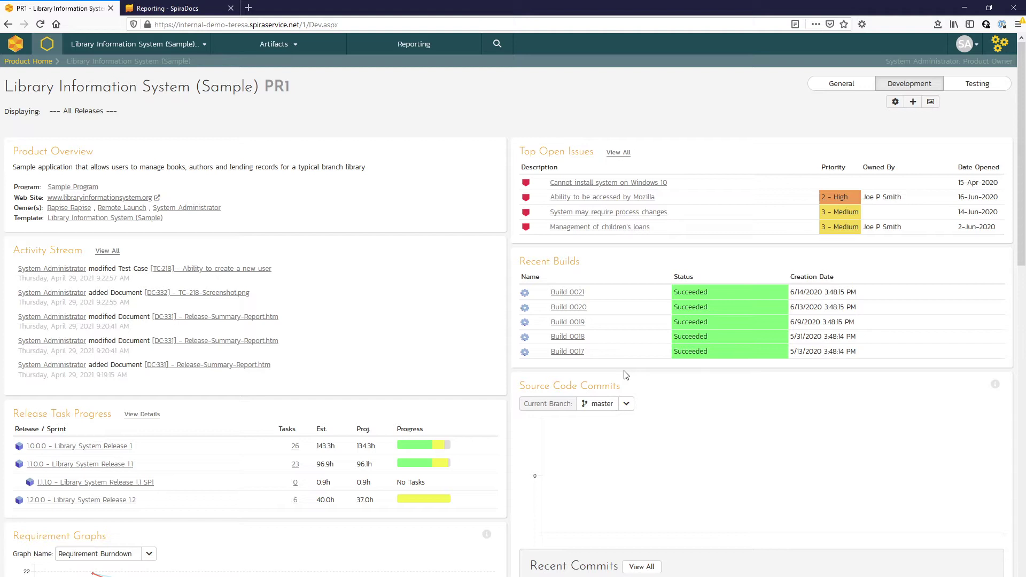
pyautogui.scroll(-3, 626, 375)
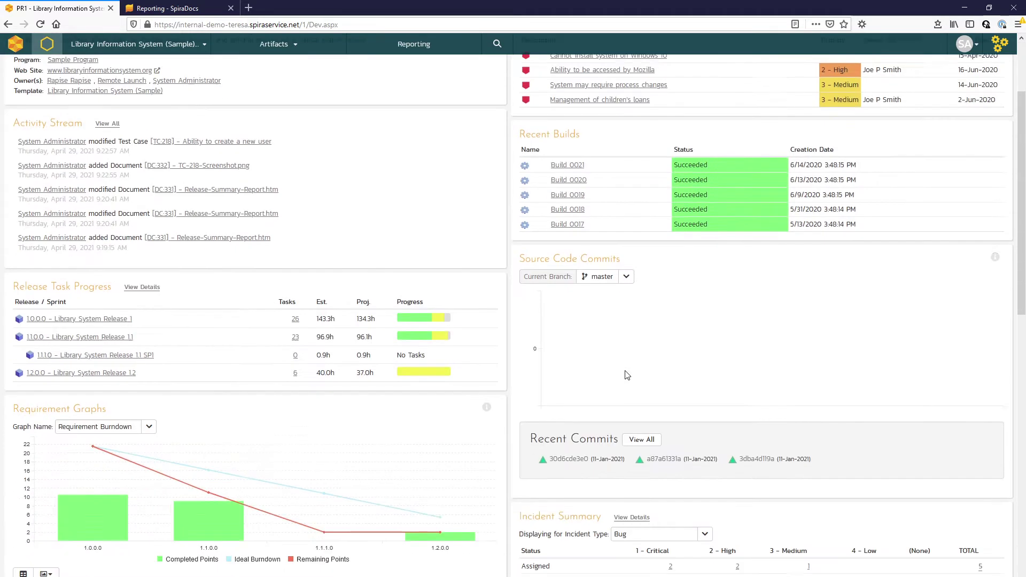
pyautogui.click(626, 268)
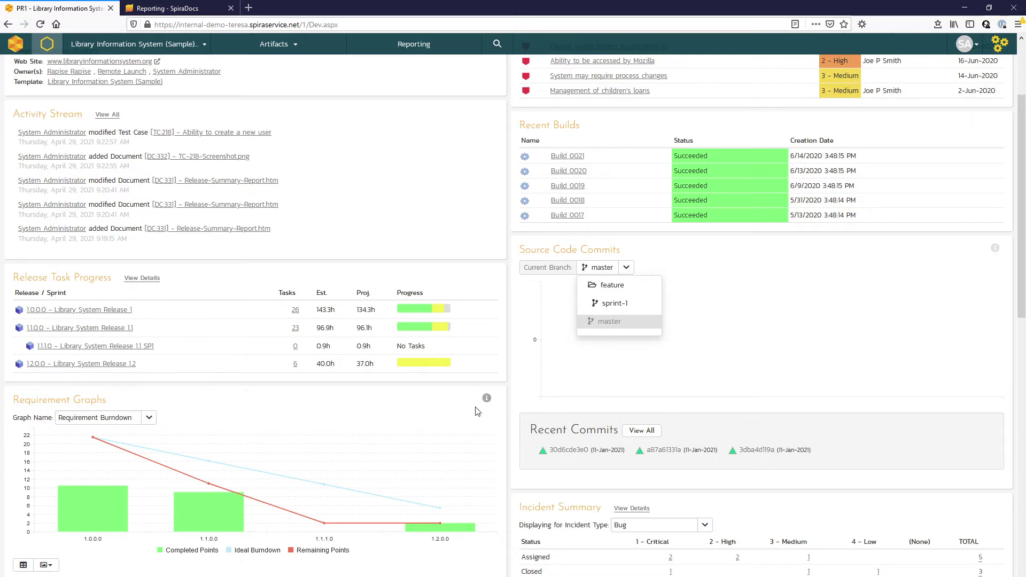
# - Browse the builds, issues and task widgets and list the available Requirement Graphs
pyautogui.scroll(-3, 448, 402)
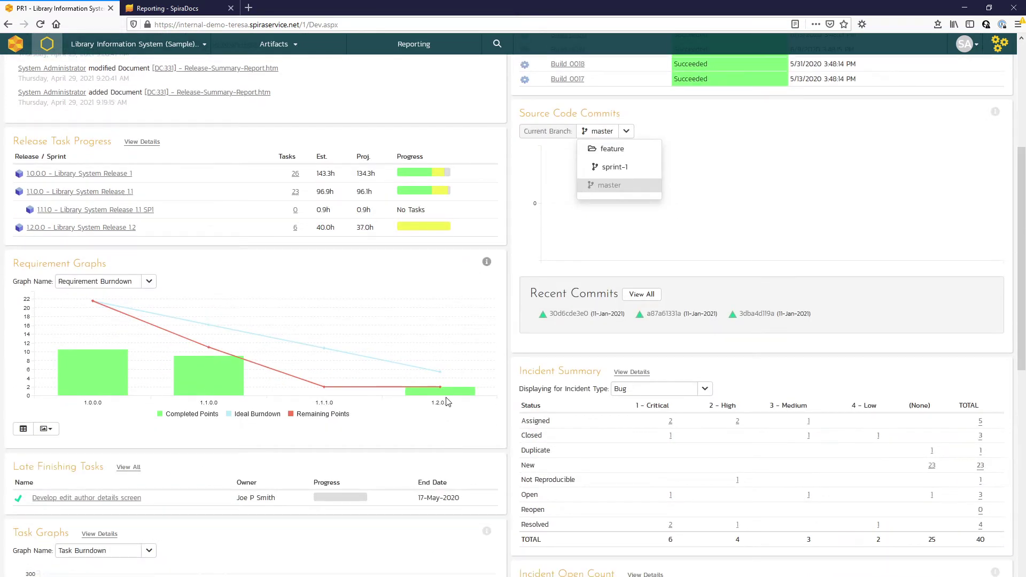
pyautogui.scroll(-9, 451, 400)
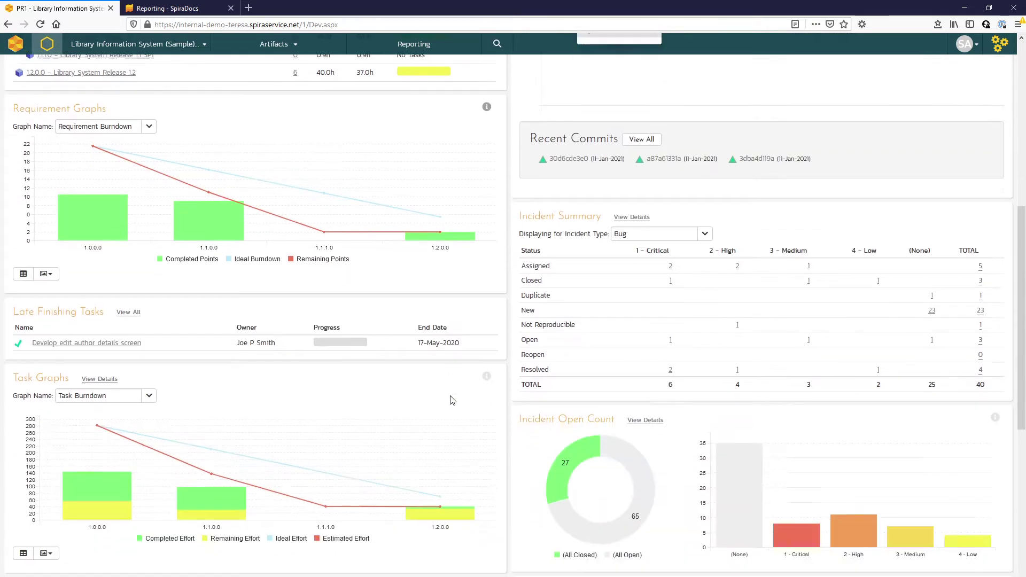
pyautogui.scroll(3, 452, 398)
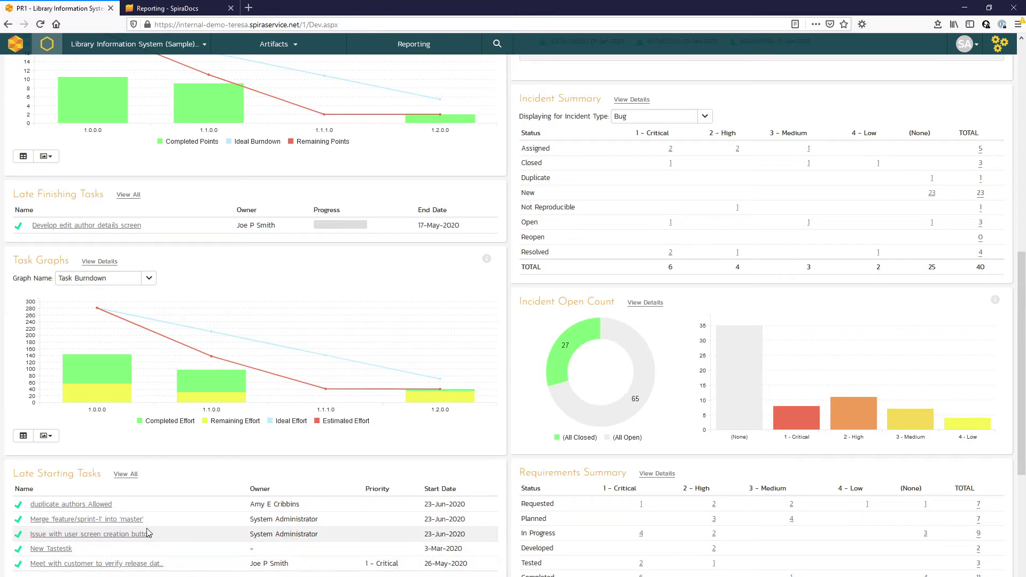
pyautogui.scroll(3, 247, 498)
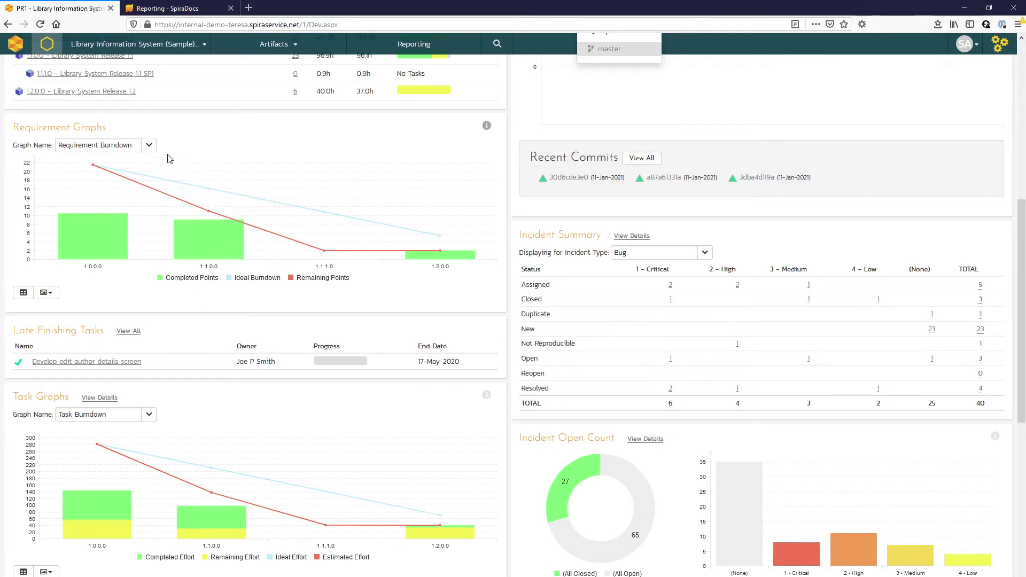
pyautogui.click(149, 145)
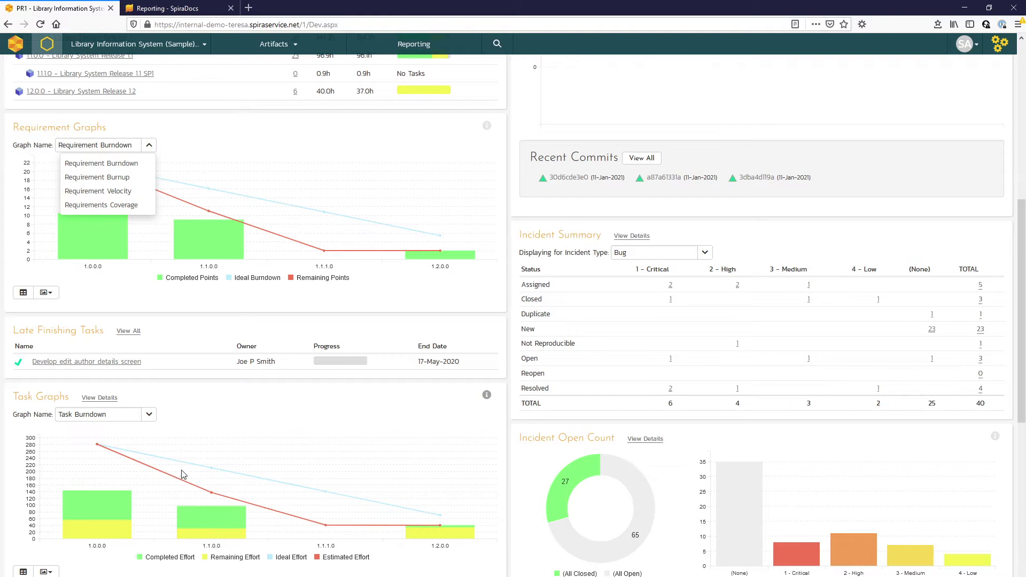
pyautogui.scroll(8, 185, 472)
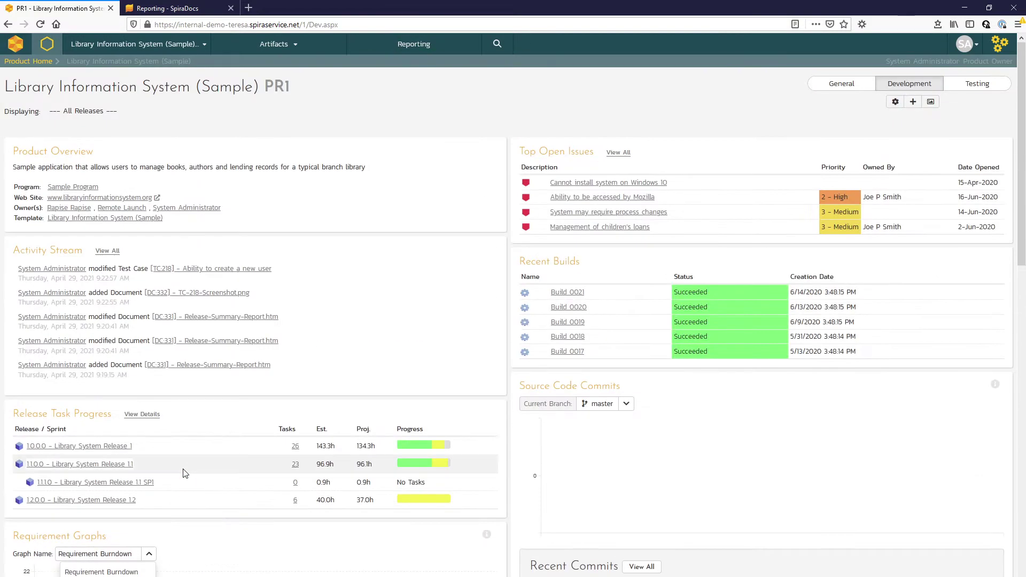
pyautogui.click(842, 85)
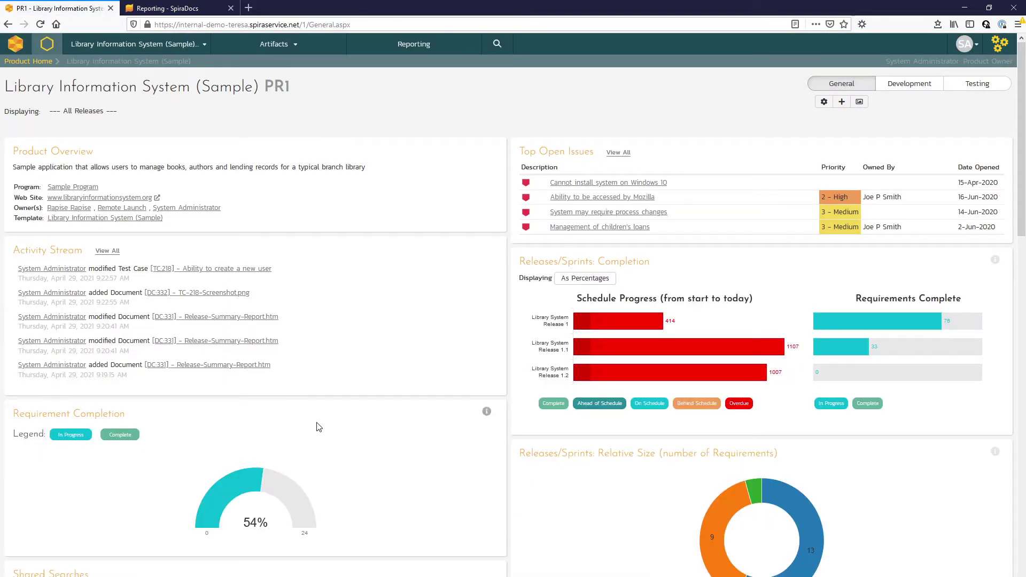
pyautogui.scroll(-3, 319, 426)
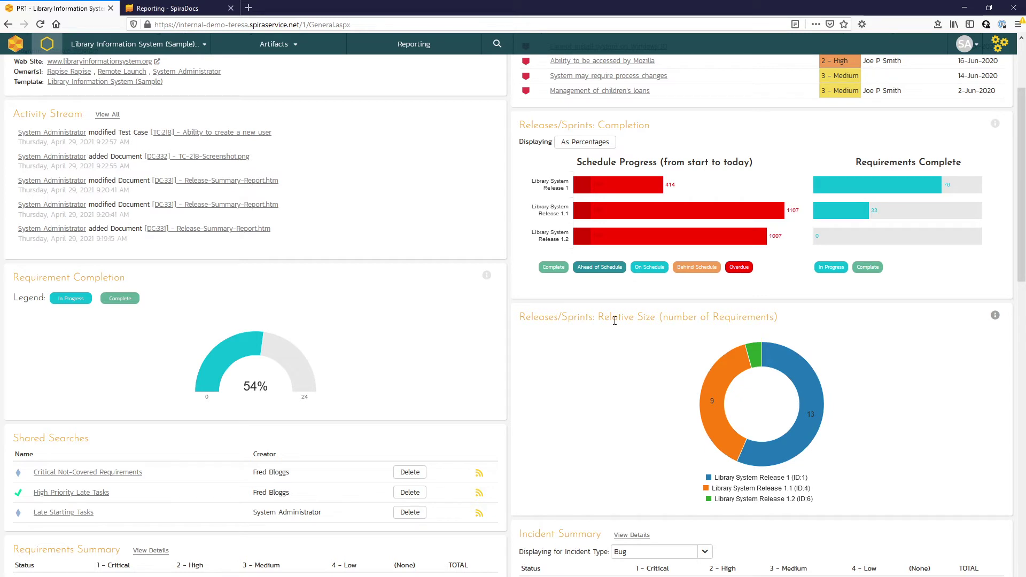
pyautogui.moveTo(645, 212)
pyautogui.moveTo(843, 184)
pyautogui.moveTo(834, 215)
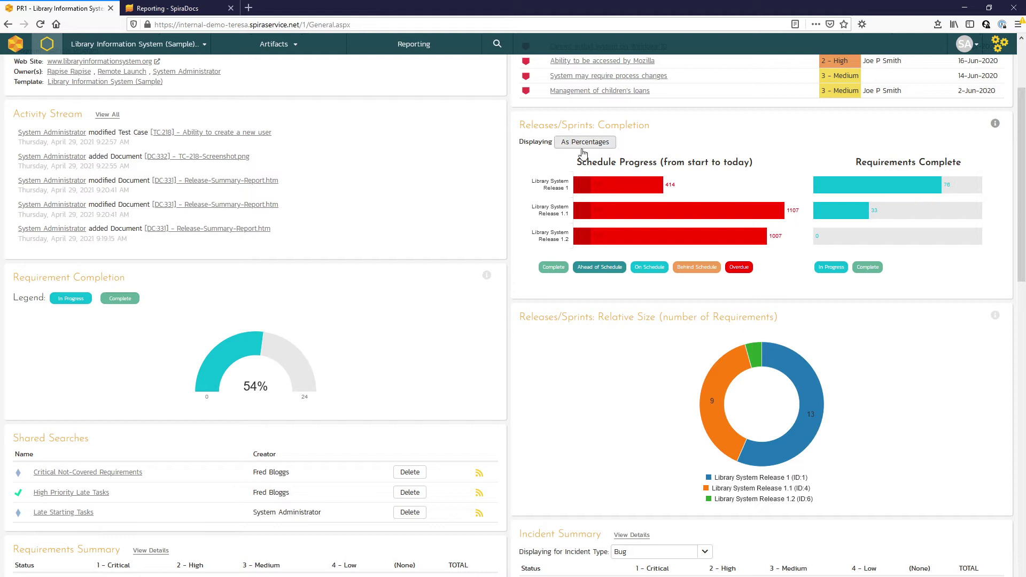
pyautogui.click(575, 143)
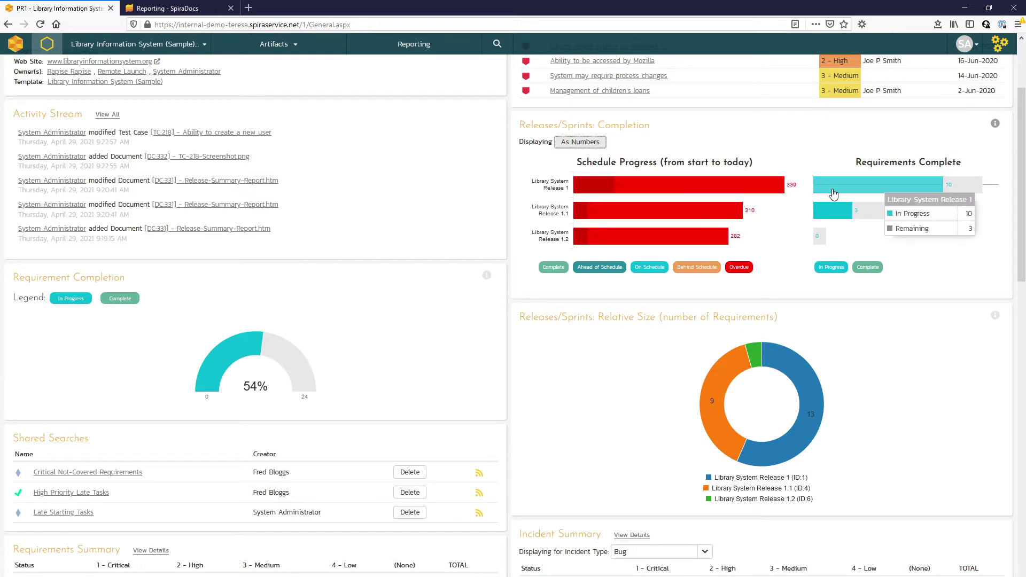
pyautogui.moveTo(837, 212)
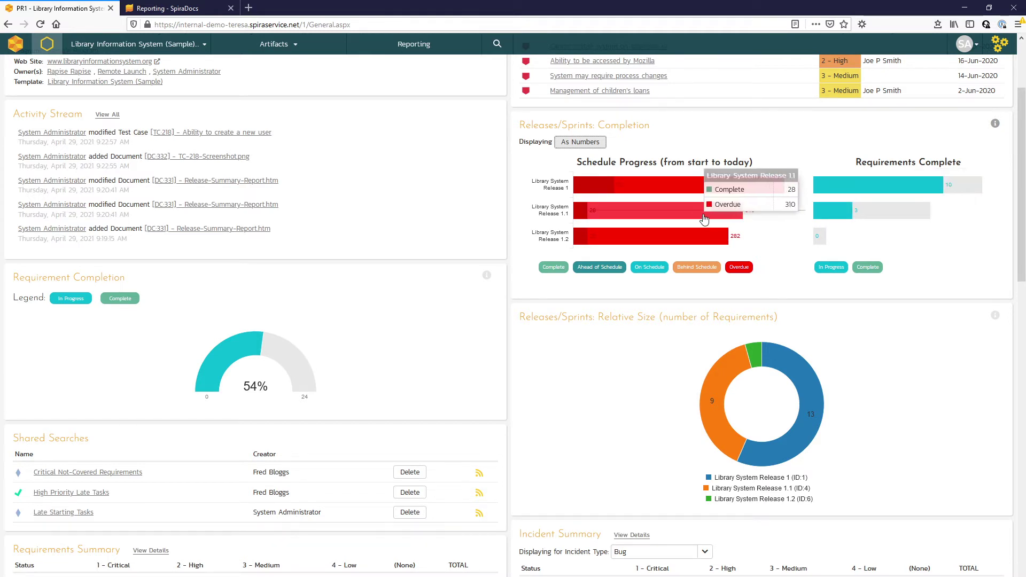
pyautogui.moveTo(683, 247)
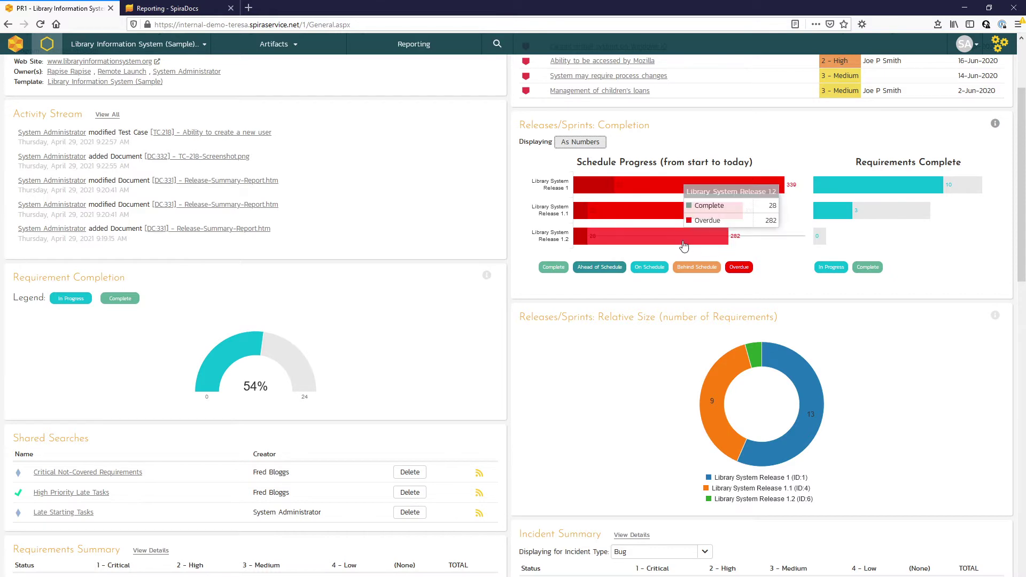
# - In the Schedule widget, expand Release 1 into its patch sprints and Release 1.1 into its sprints
pyautogui.scroll(-15, 684, 246)
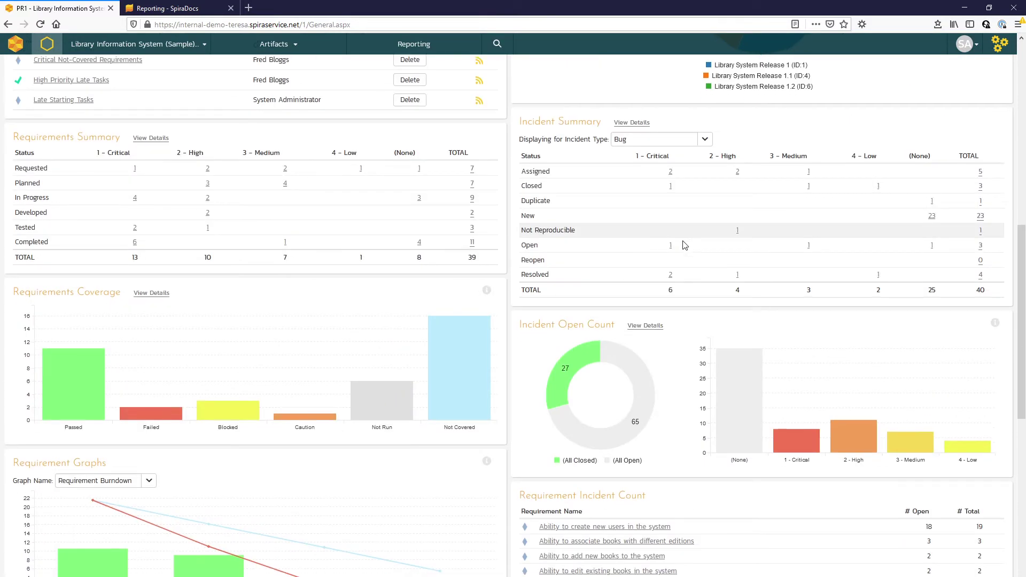
pyautogui.scroll(-4, 684, 245)
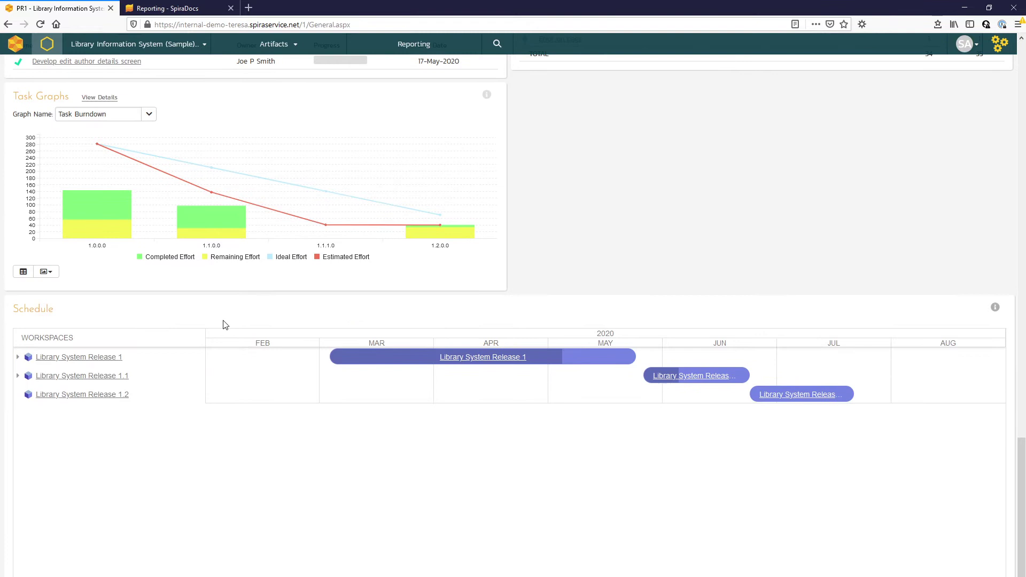
pyautogui.click(18, 360)
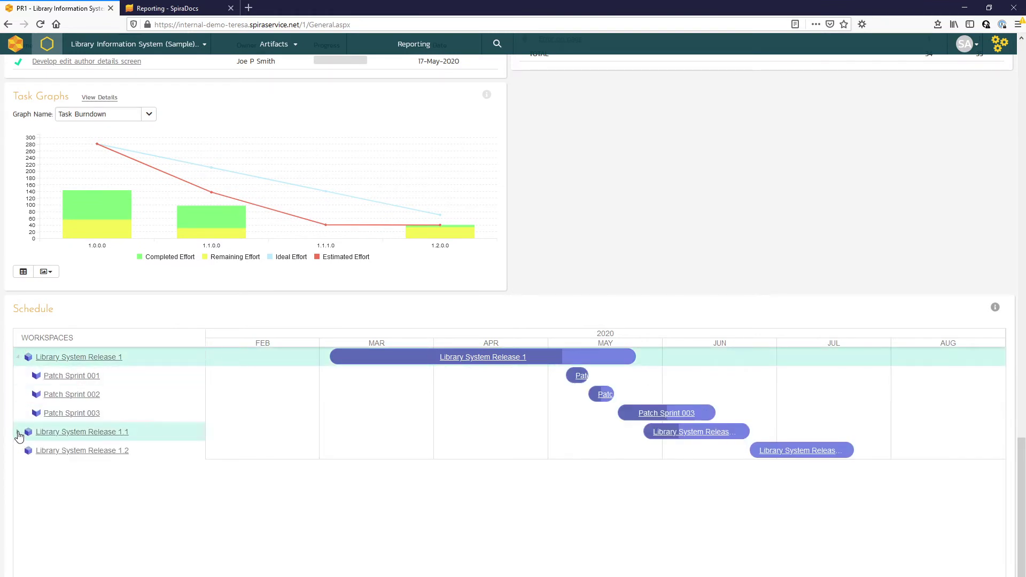
pyautogui.click(18, 433)
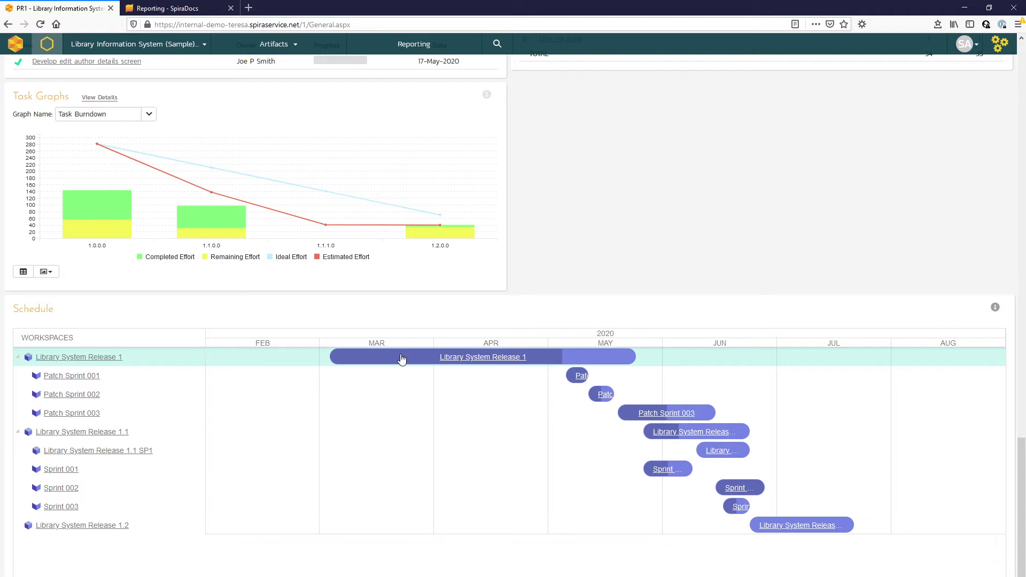
pyautogui.scroll(20, 402, 358)
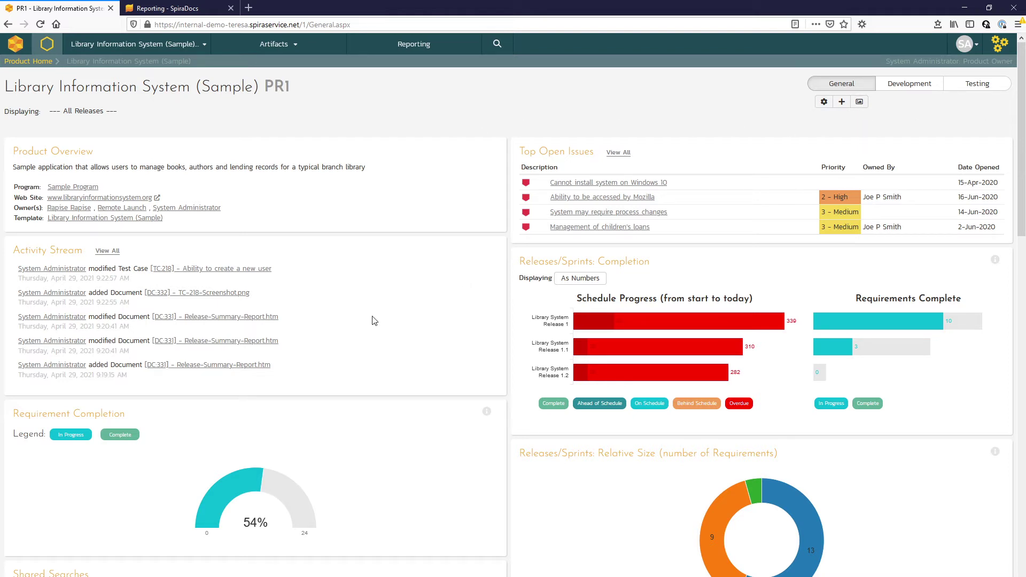
# - Switch to Sample Program PG2 and look through its Testing dashboard widgets
pyautogui.click(196, 46)
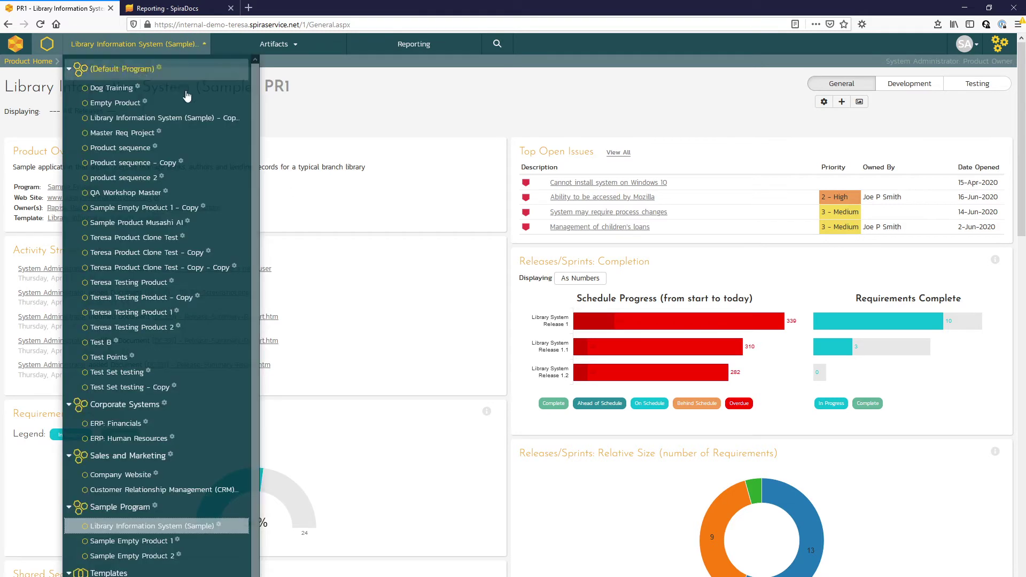
pyautogui.click(125, 510)
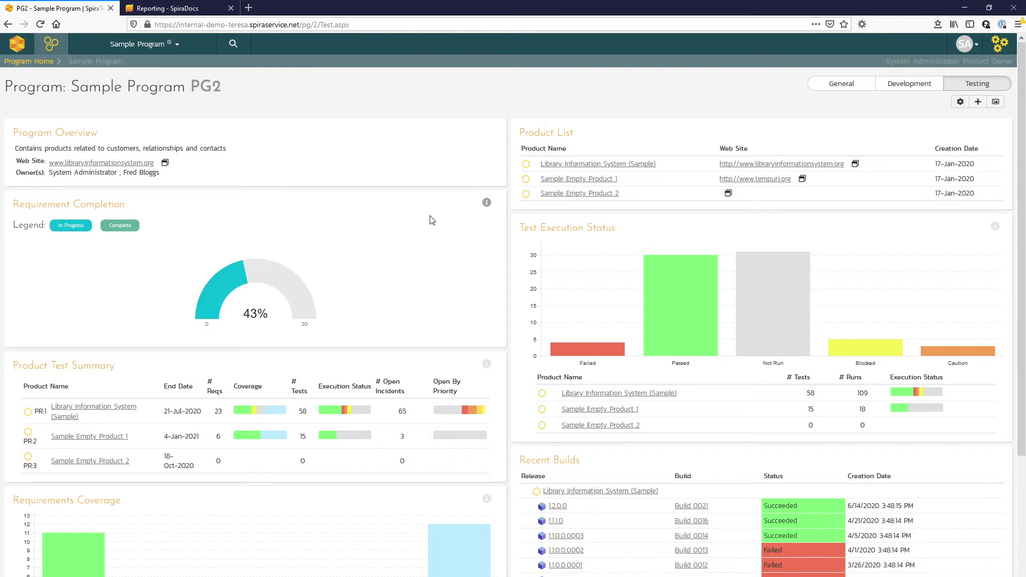
pyautogui.scroll(-3, 431, 220)
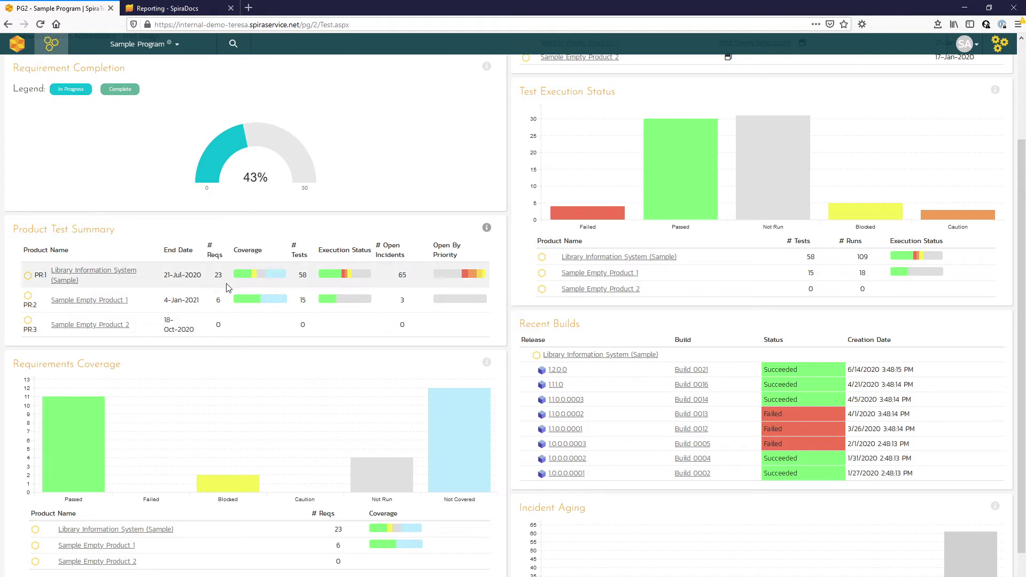
pyautogui.moveTo(233, 266)
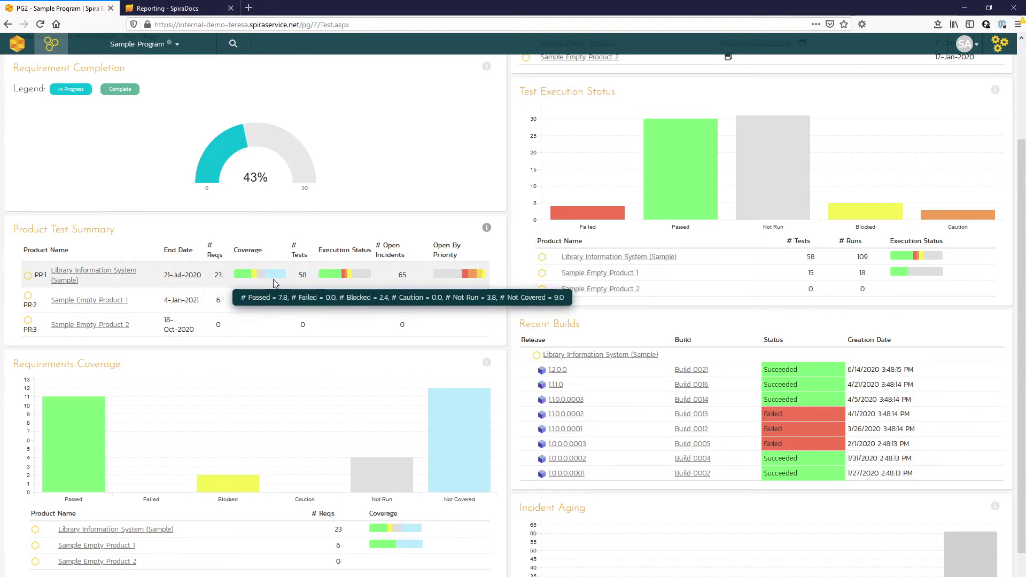
pyautogui.moveTo(347, 280)
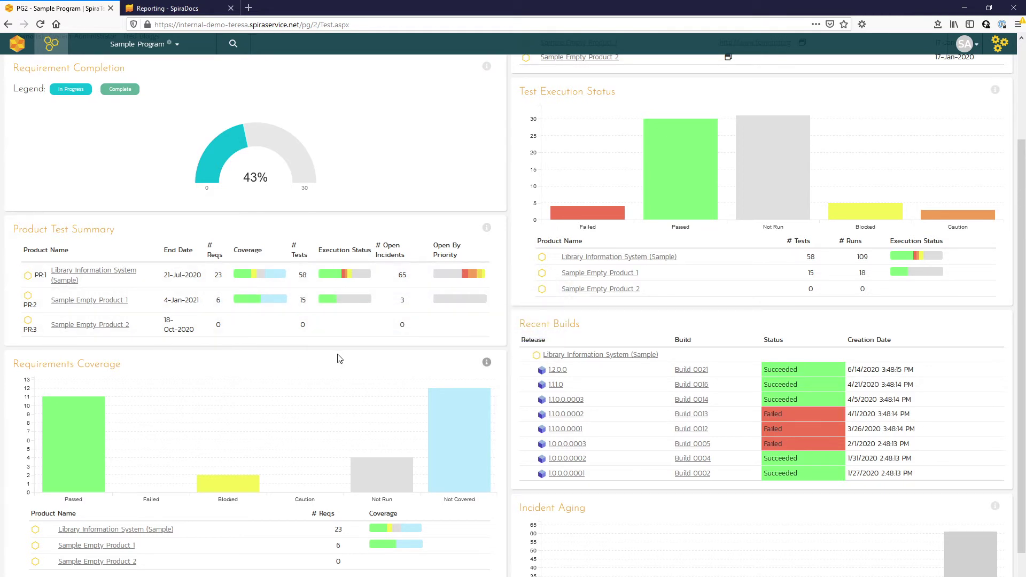
pyautogui.scroll(3, 344, 359)
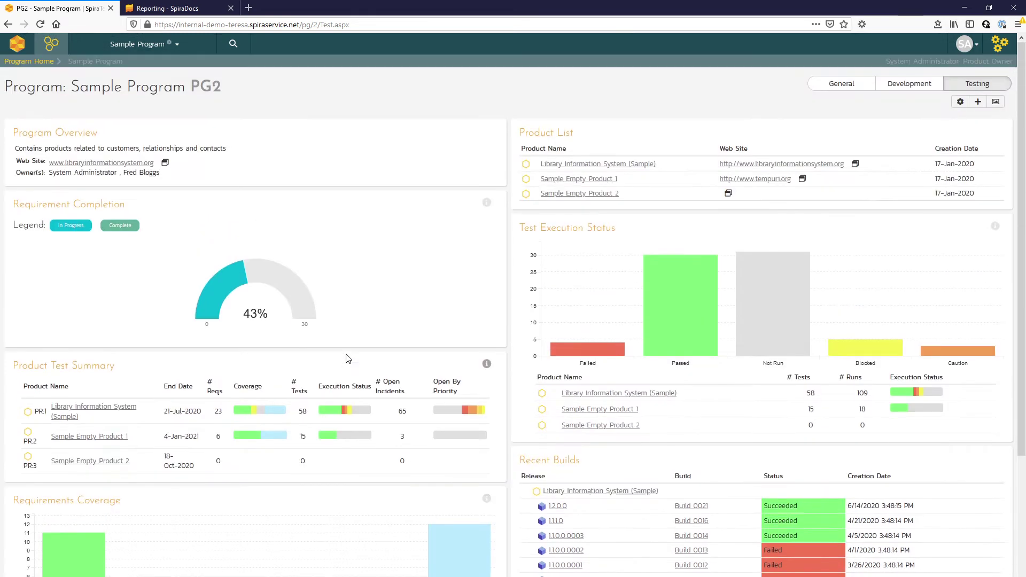
# - On the program's General dashboard, expand Library Information System and Sample Empty Product 1 in the Schedule
pyautogui.click(848, 90)
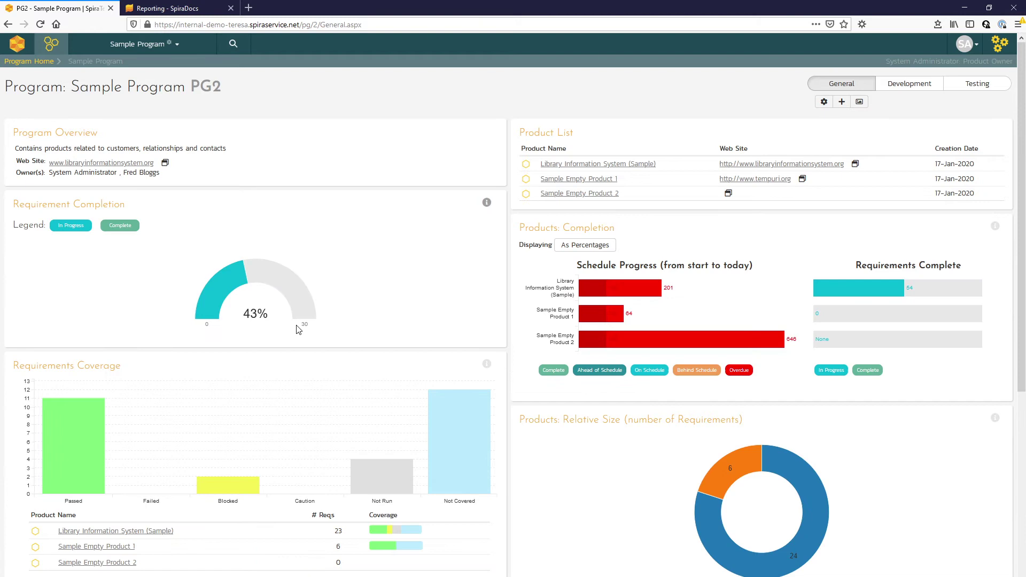
pyautogui.scroll(-2, 302, 328)
pyautogui.scroll(-1, 302, 328)
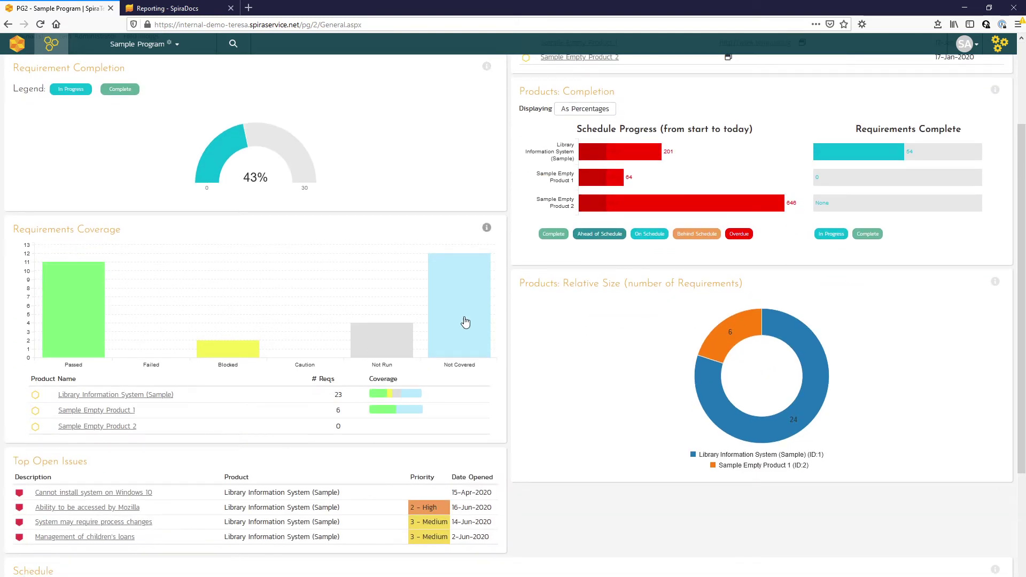
pyautogui.moveTo(435, 356)
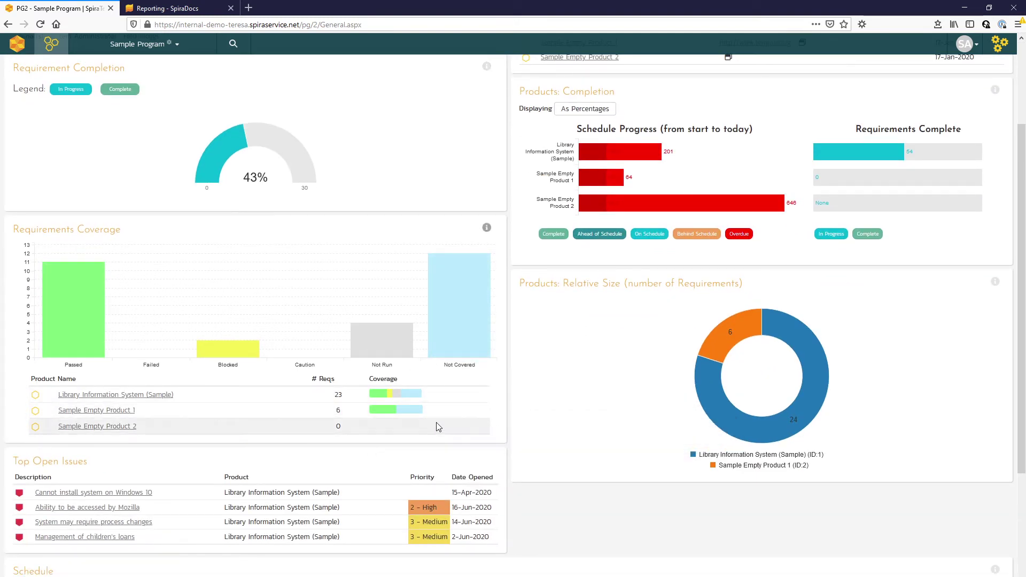
pyautogui.scroll(-2, 437, 427)
pyautogui.scroll(-3, 438, 422)
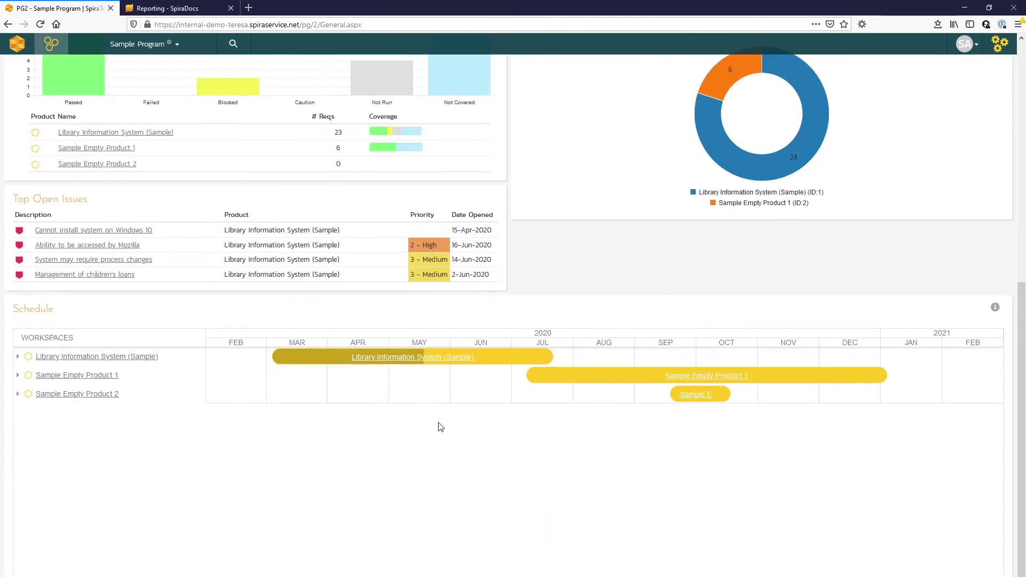
pyautogui.click(19, 357)
pyautogui.click(18, 432)
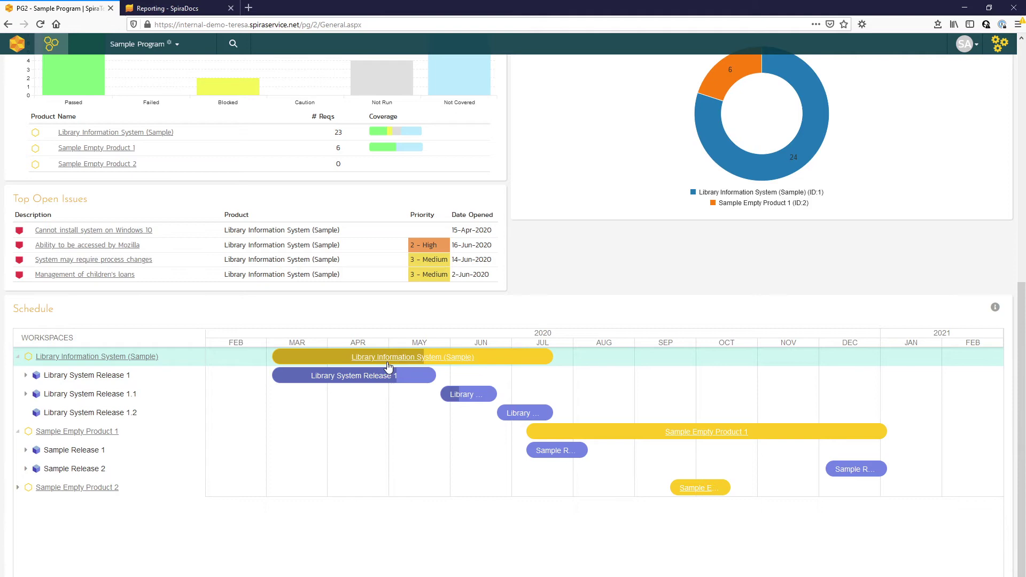
pyautogui.scroll(8, 388, 366)
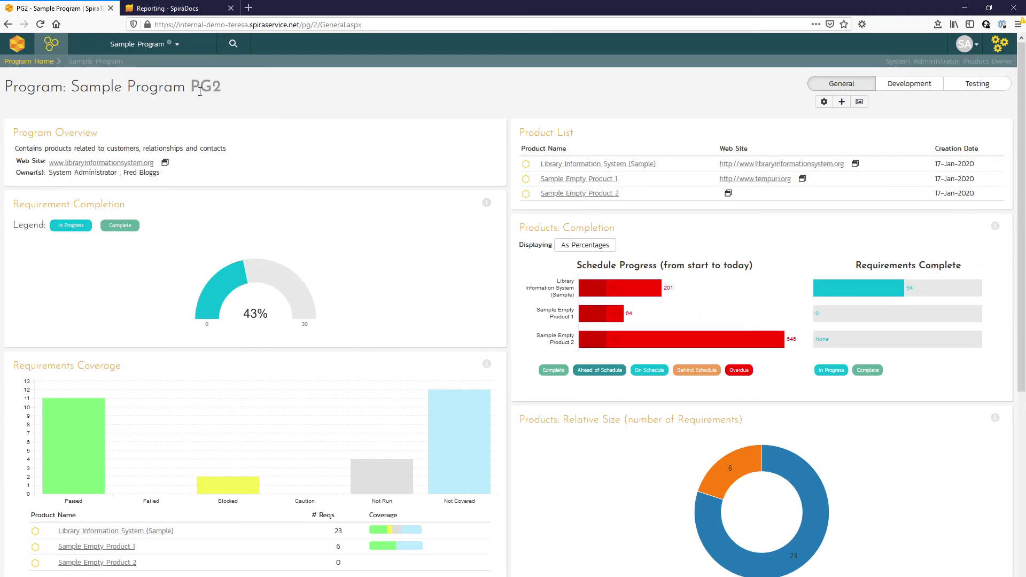
# - Switch back to Library Information System (Sample) and go to its Reports Center
pyautogui.click(162, 42)
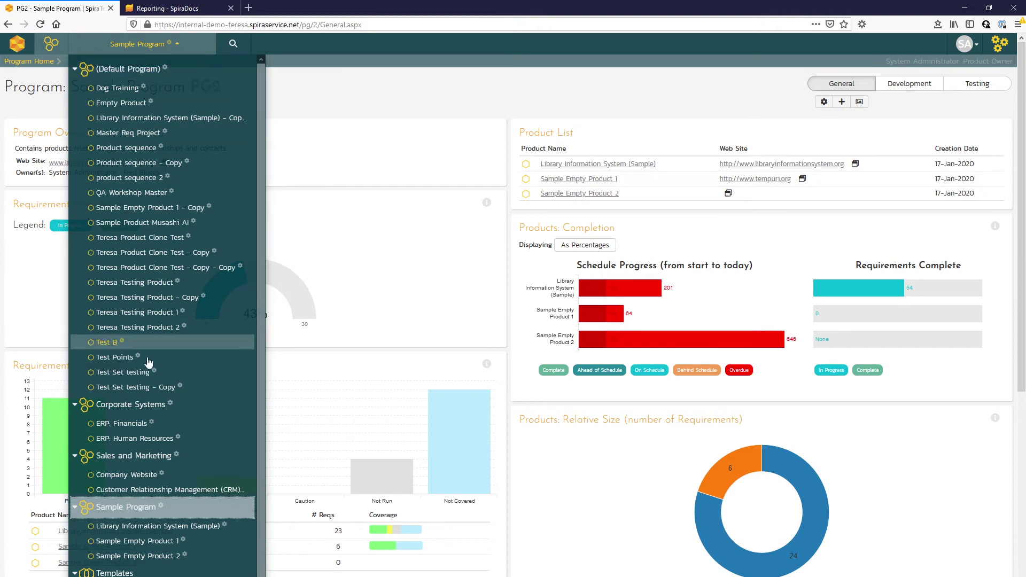
pyautogui.click(127, 528)
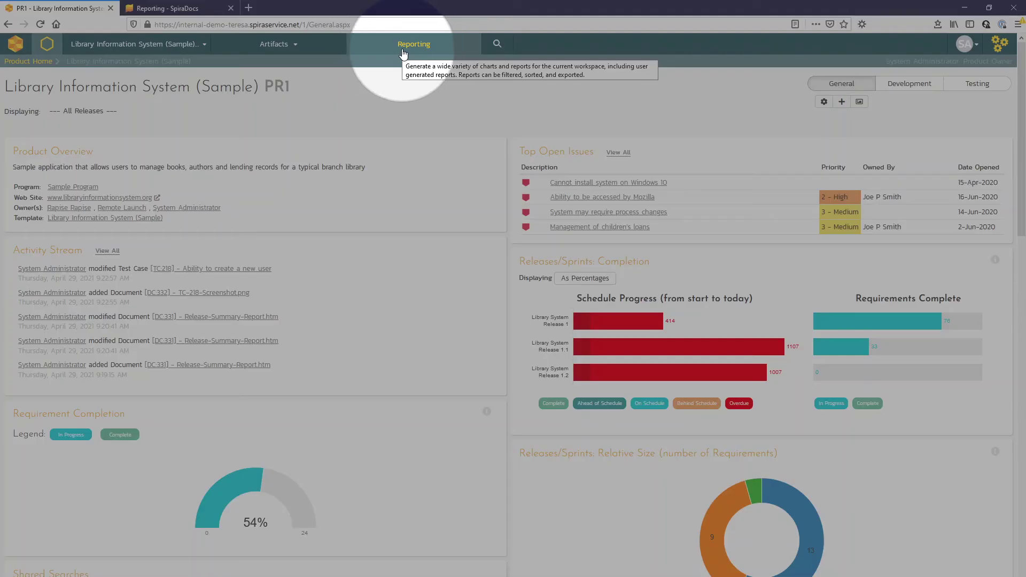
pyautogui.click(404, 52)
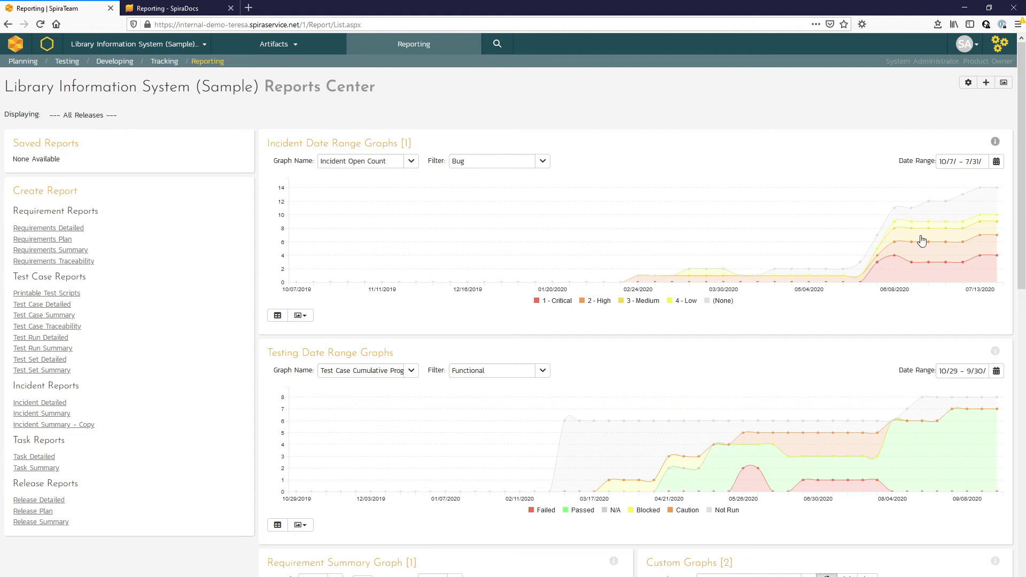
# - Update the Incident graph's date range and scroll down to the Requirement Summary and Test Run graphs
pyautogui.click(996, 162)
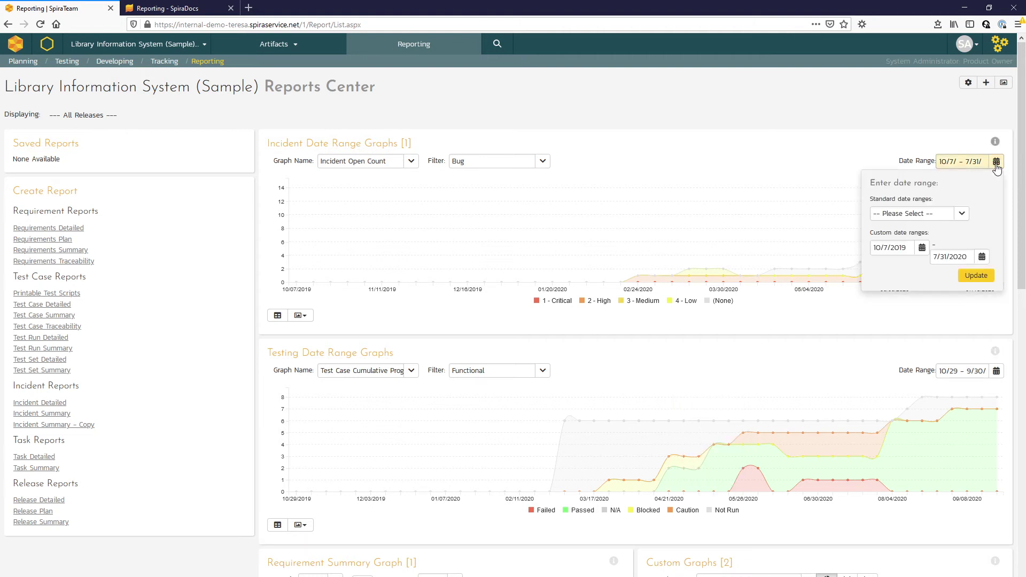
pyautogui.click(996, 162)
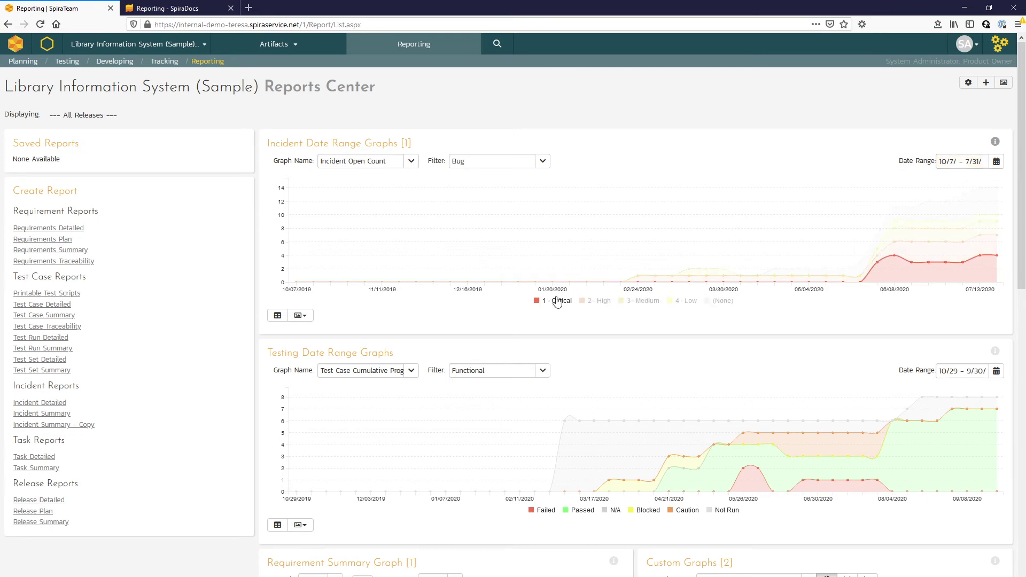
pyautogui.scroll(-5, 554, 297)
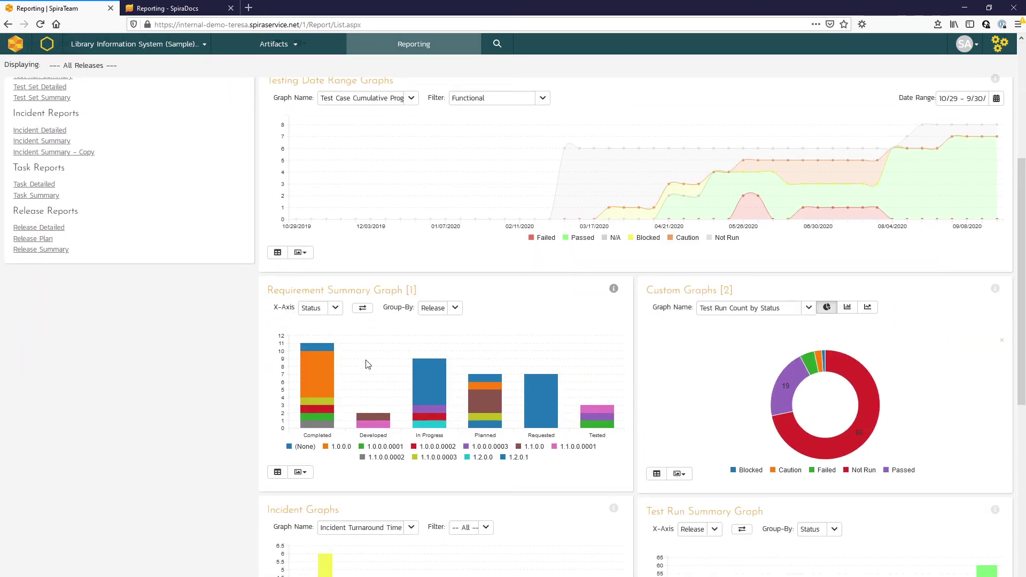
# - Group the Requirement Summary Graph by Importance
pyautogui.moveTo(337, 371)
pyautogui.click(454, 308)
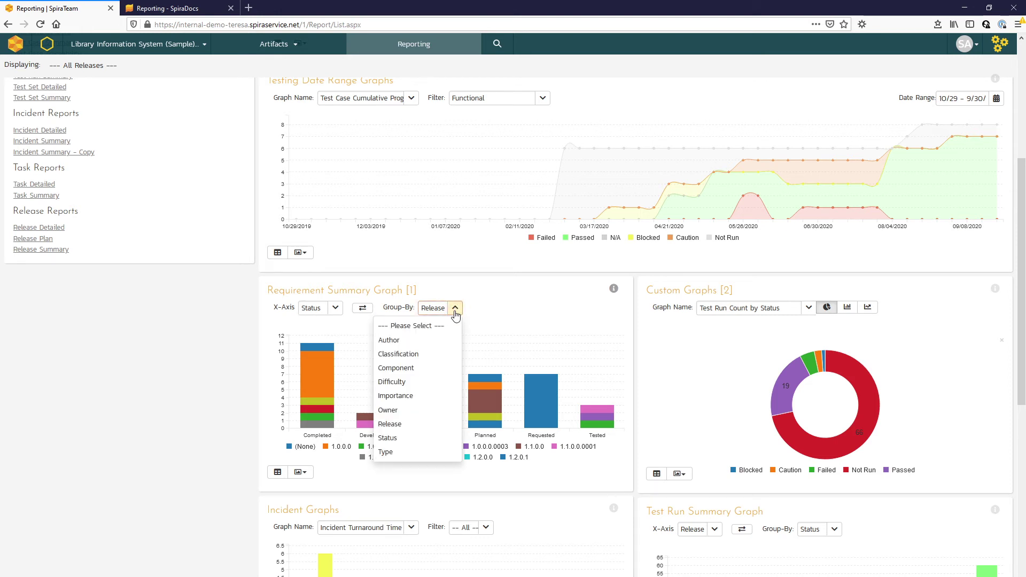
pyautogui.click(415, 397)
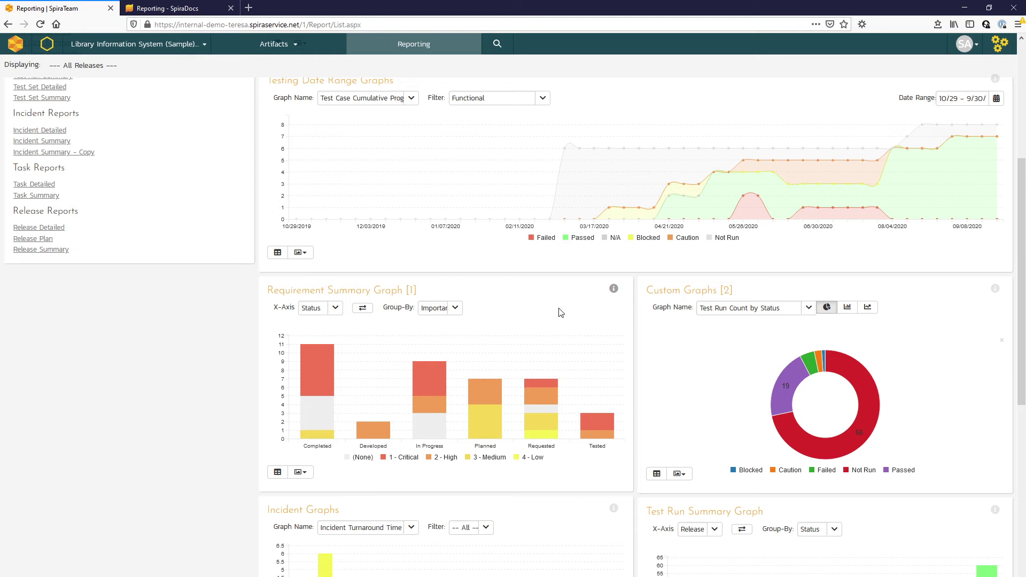
# - View the requirement graph's data table, then check the image export formats without exporting
pyautogui.click(277, 473)
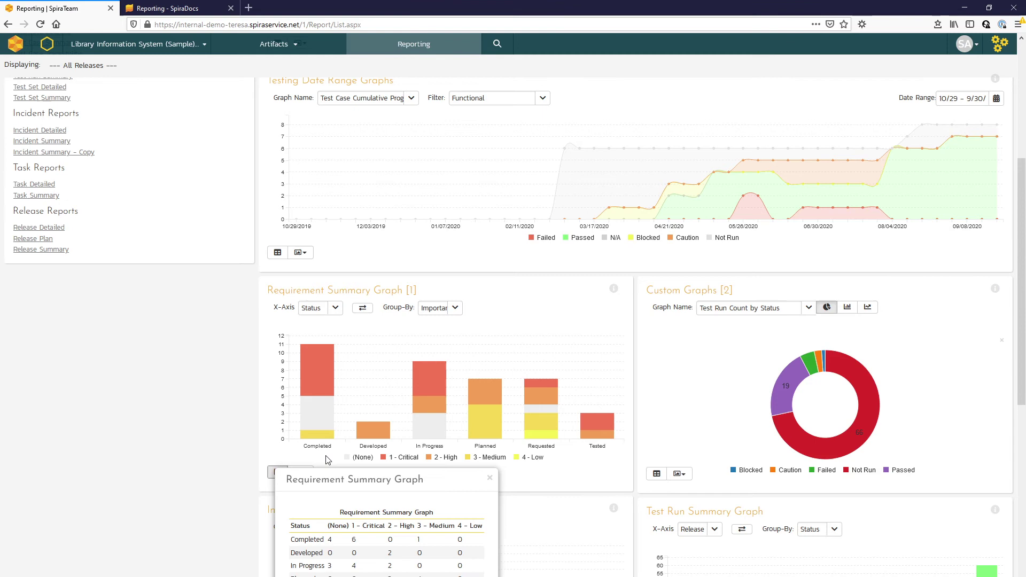
pyautogui.scroll(-5, 547, 289)
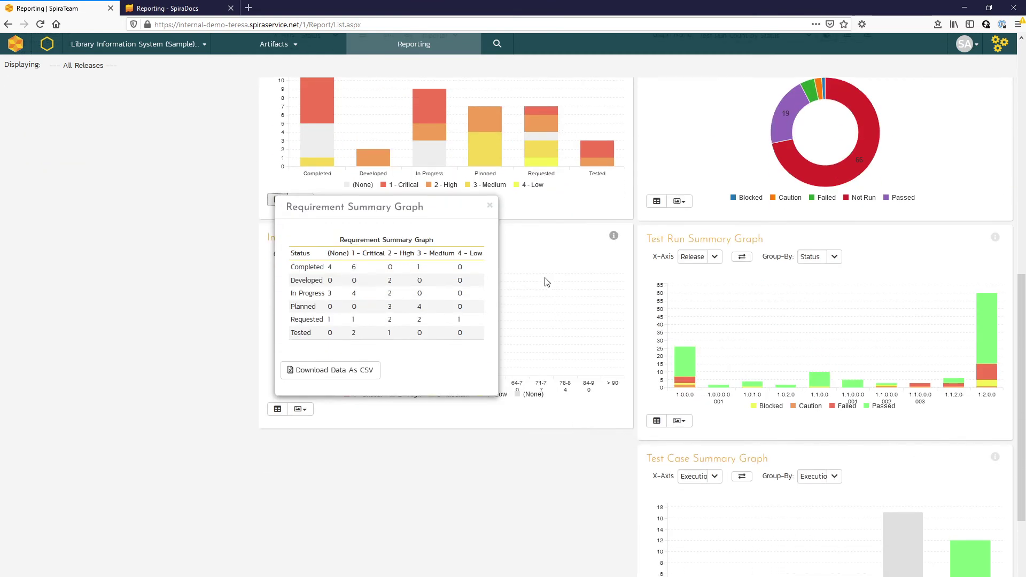
pyautogui.click(490, 206)
pyautogui.click(299, 200)
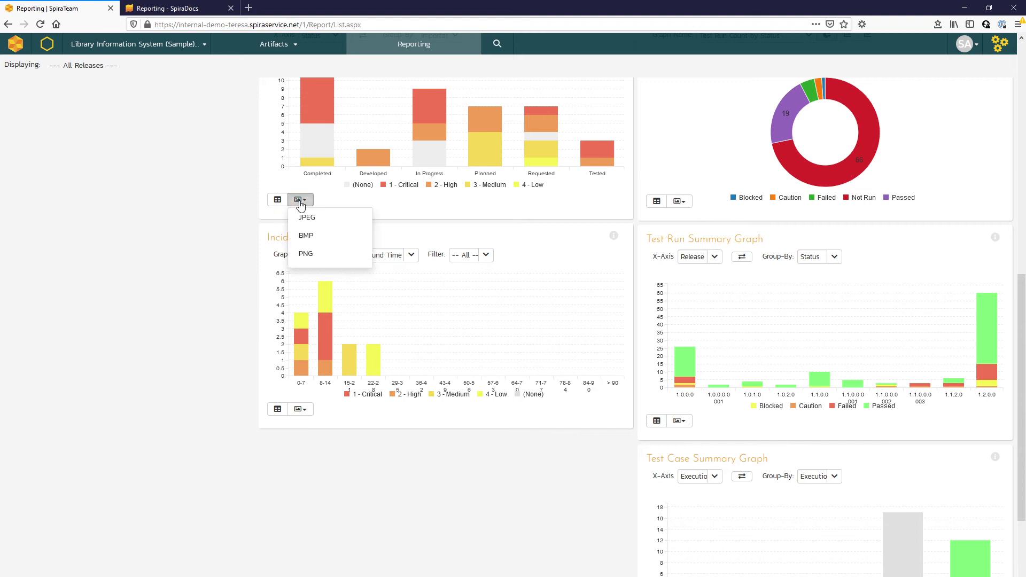
pyautogui.click(406, 211)
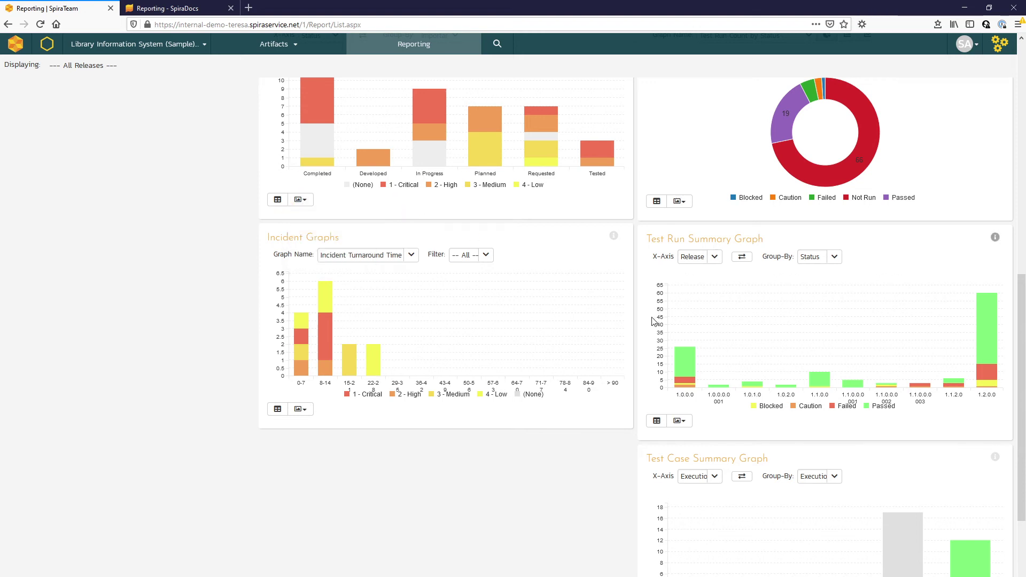
# - Switch the Test Run Count by Status graph to bars, then to a line chart
pyautogui.scroll(3, 653, 321)
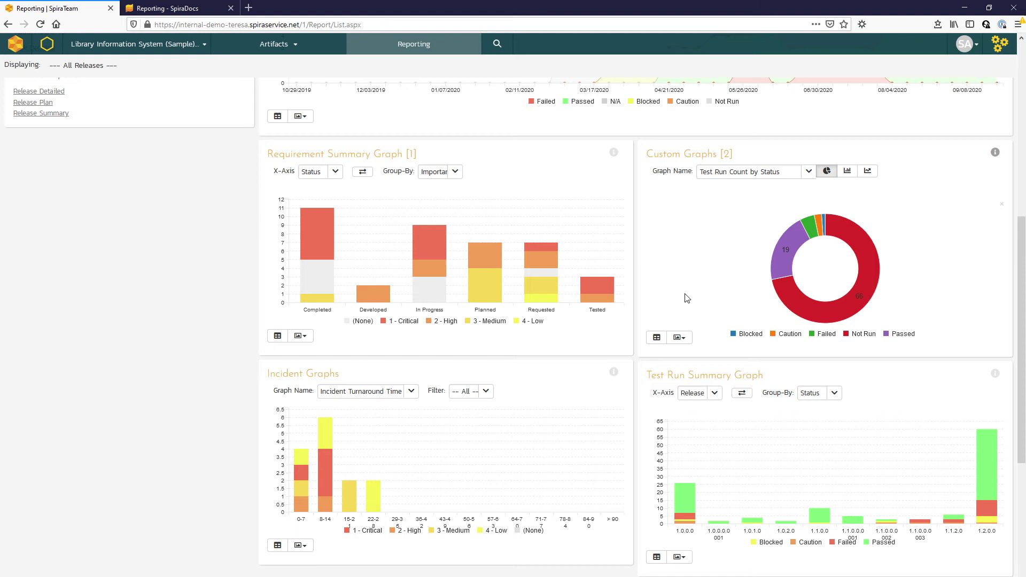
pyautogui.moveTo(834, 219)
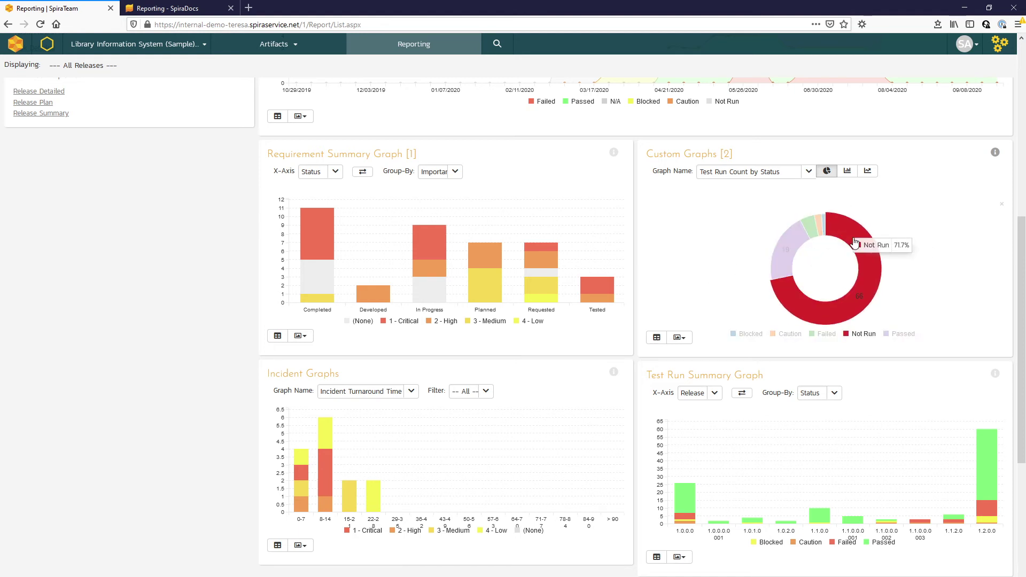
pyautogui.click(845, 179)
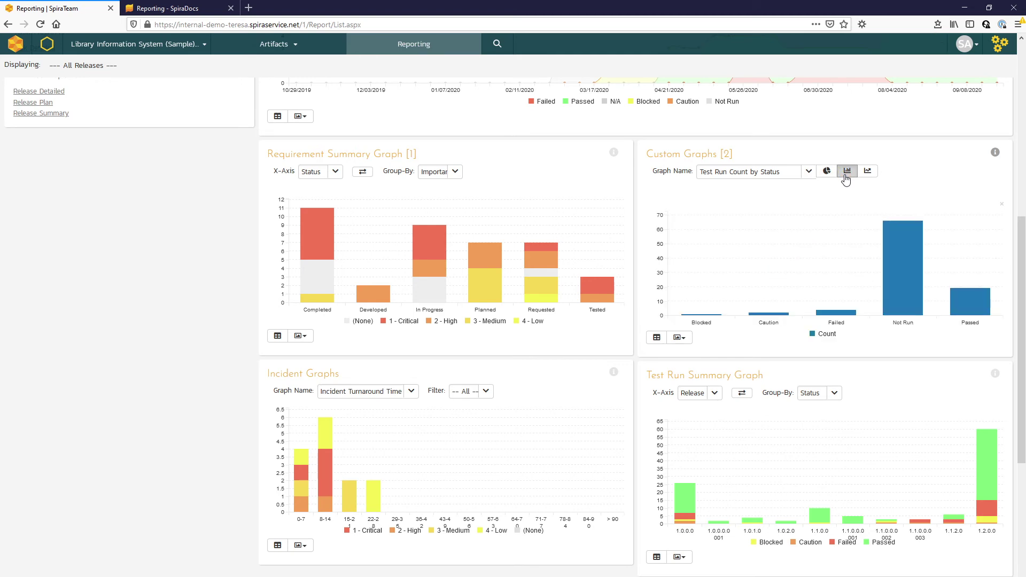
pyautogui.click(866, 171)
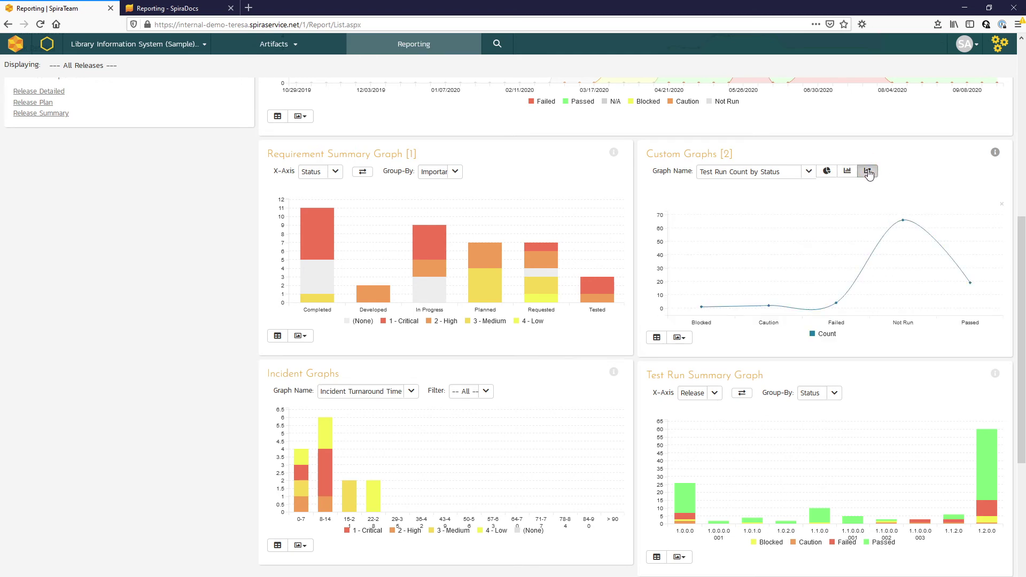
pyautogui.scroll(8, 533, 294)
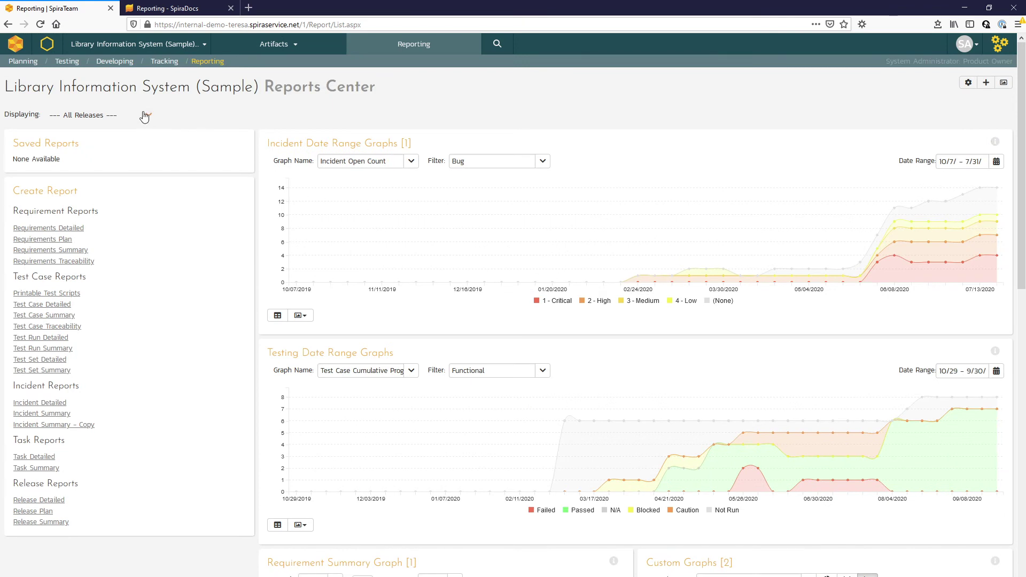
pyautogui.click(148, 117)
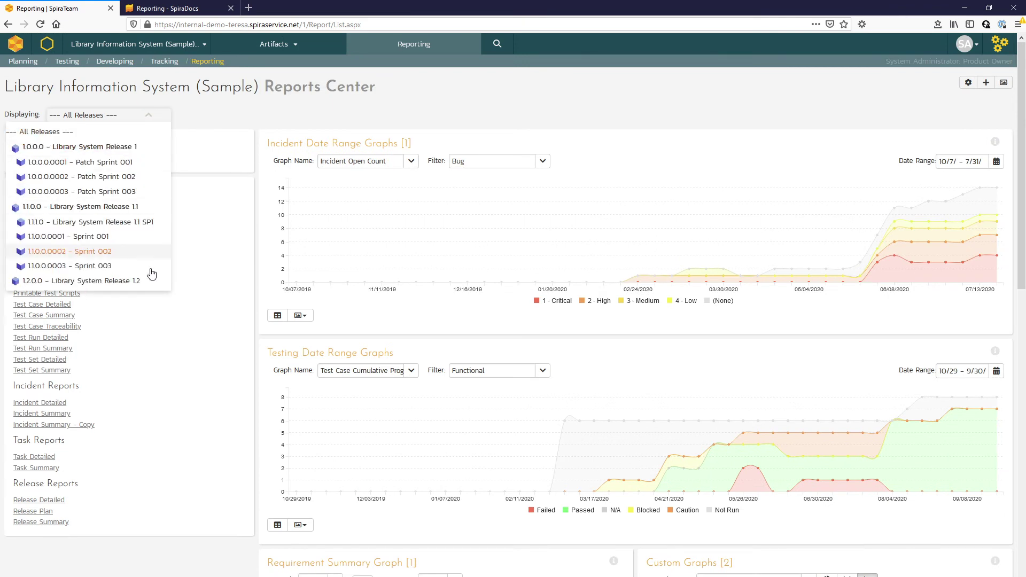
pyautogui.click(510, 114)
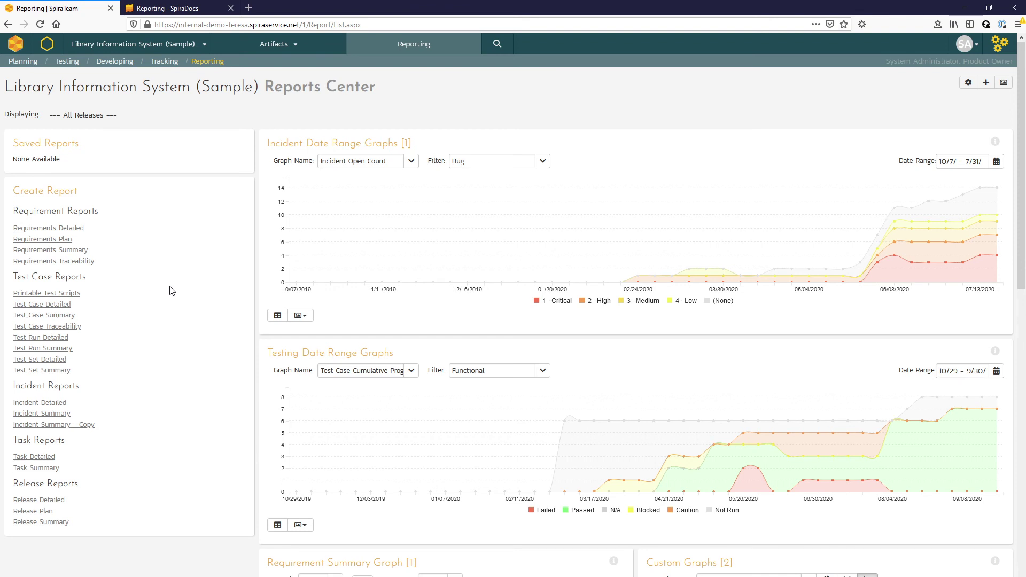
# - Open the Requirements Traceability report setup and review its format, elements, filters and saving options
pyautogui.click(83, 266)
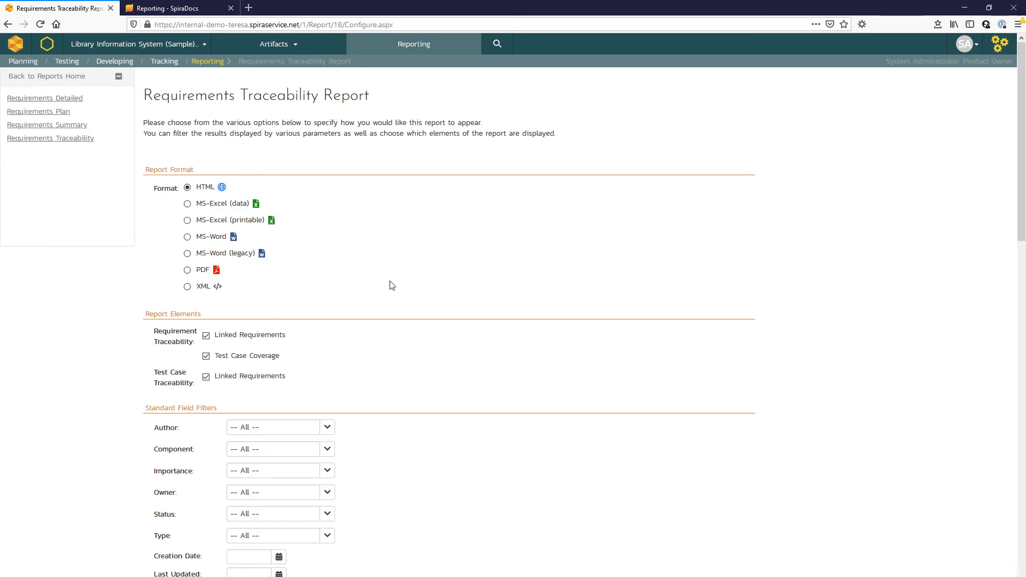
pyautogui.scroll(-3, 399, 292)
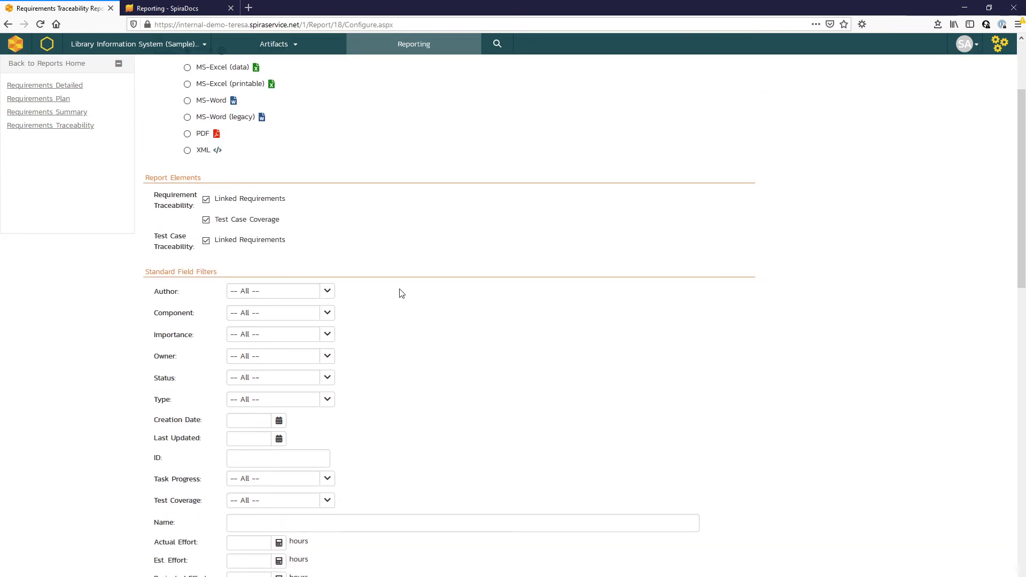
pyautogui.scroll(-3, 401, 293)
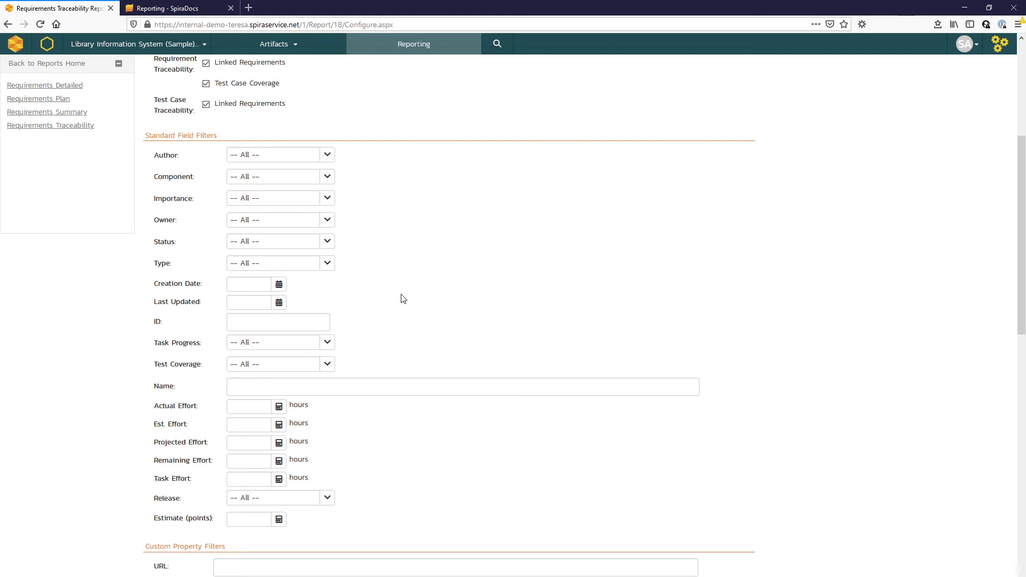
pyautogui.scroll(-3, 403, 298)
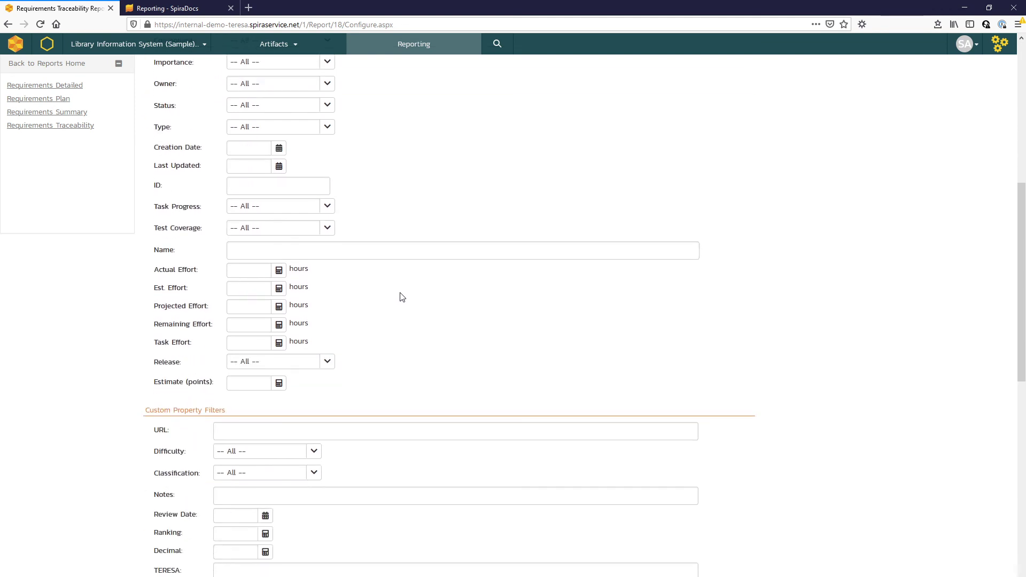
pyautogui.scroll(-15, 402, 298)
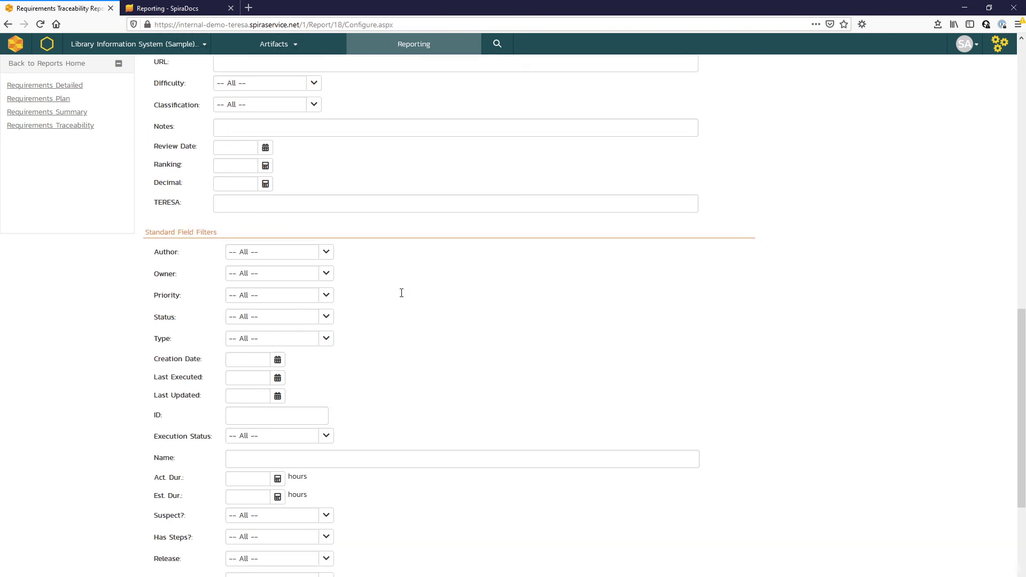
pyautogui.scroll(-1, 403, 298)
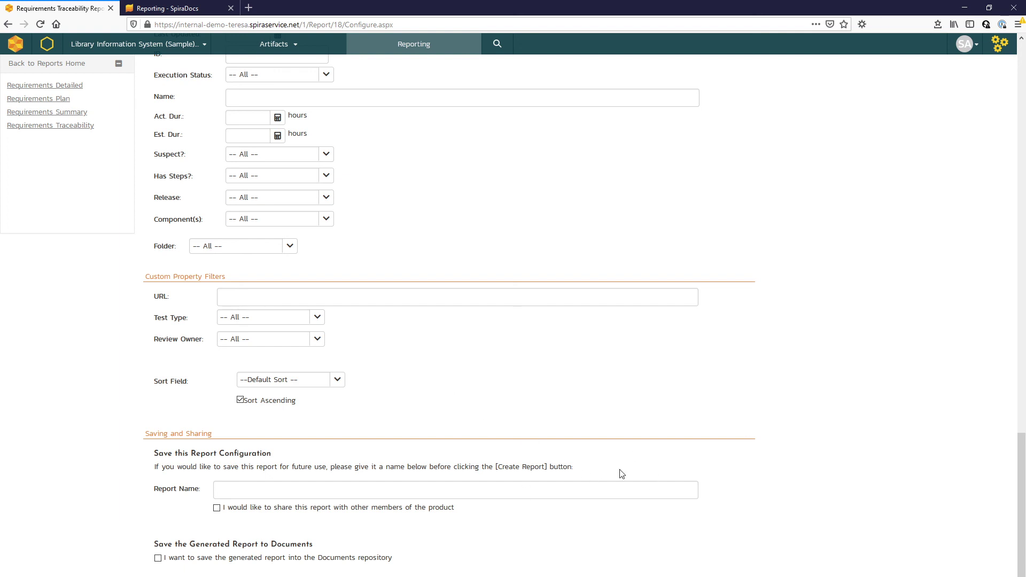
pyautogui.scroll(15, 621, 474)
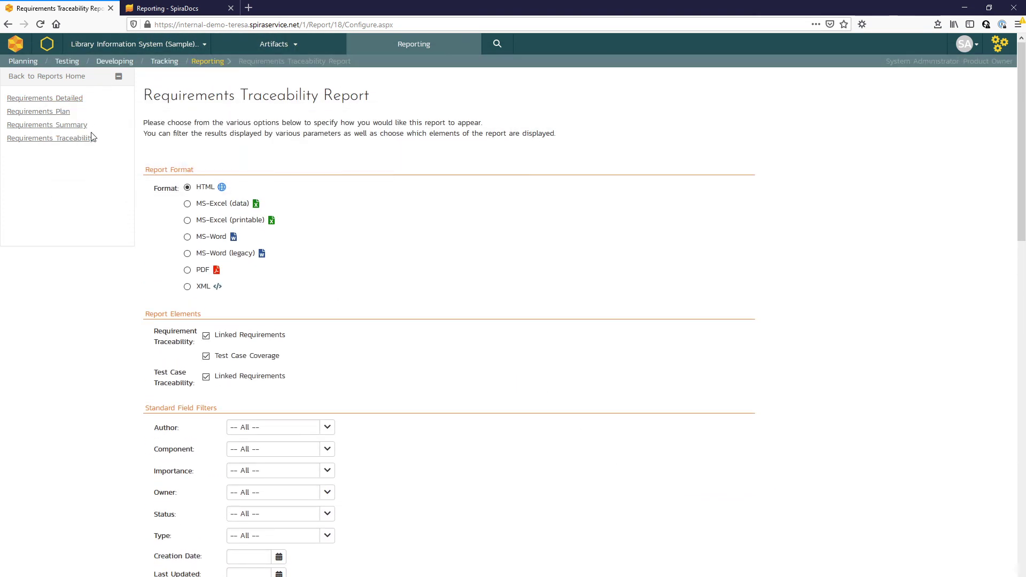
# - Switch to the Reporting - SpiraDocs tab and read through its Reports Center documentation
pyautogui.click(161, 12)
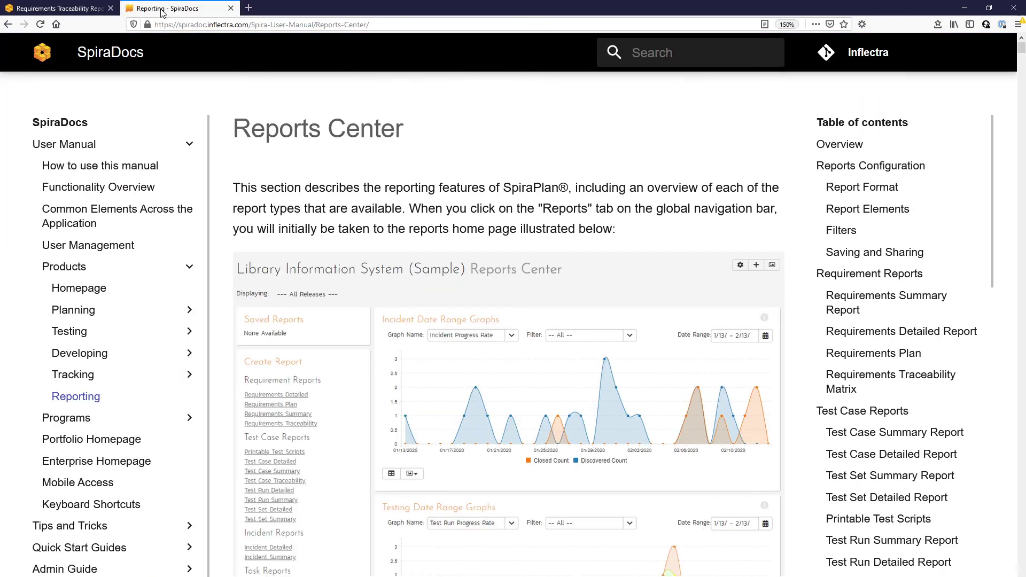
pyautogui.scroll(-5, 905, 362)
pyautogui.scroll(-8, 904, 362)
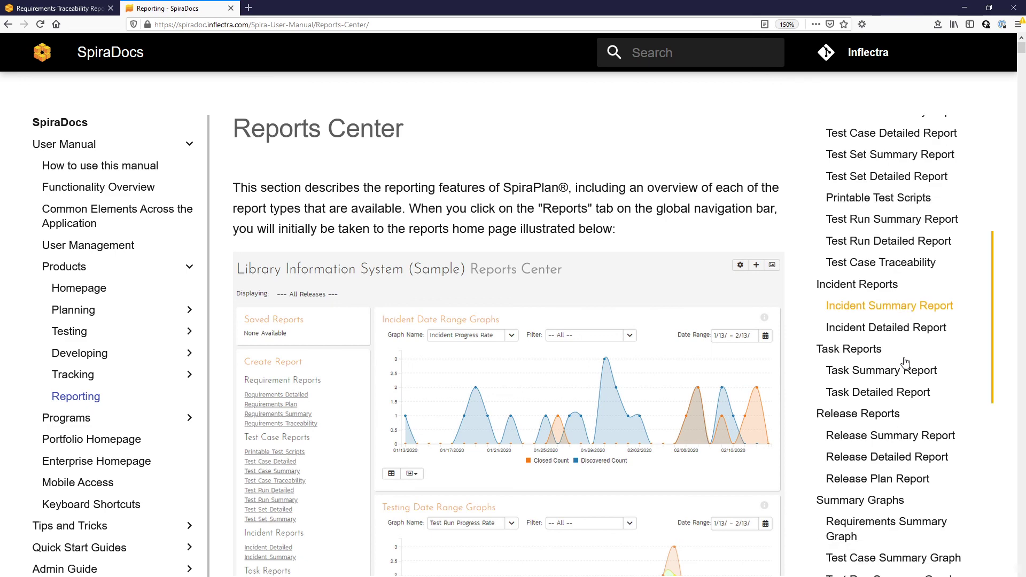
pyautogui.scroll(-10, 691, 419)
pyautogui.scroll(-15, 701, 421)
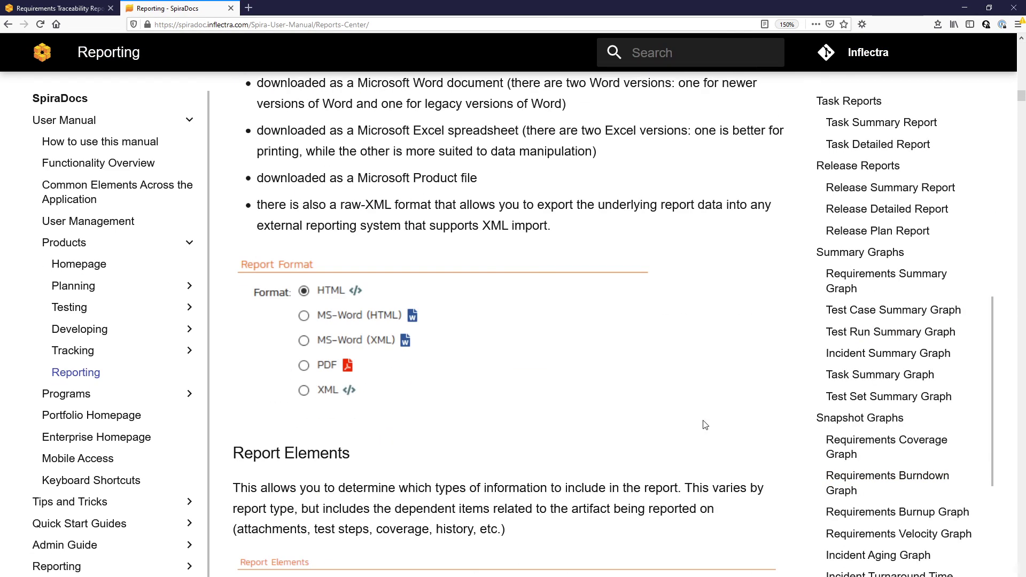
pyautogui.scroll(20, 705, 424)
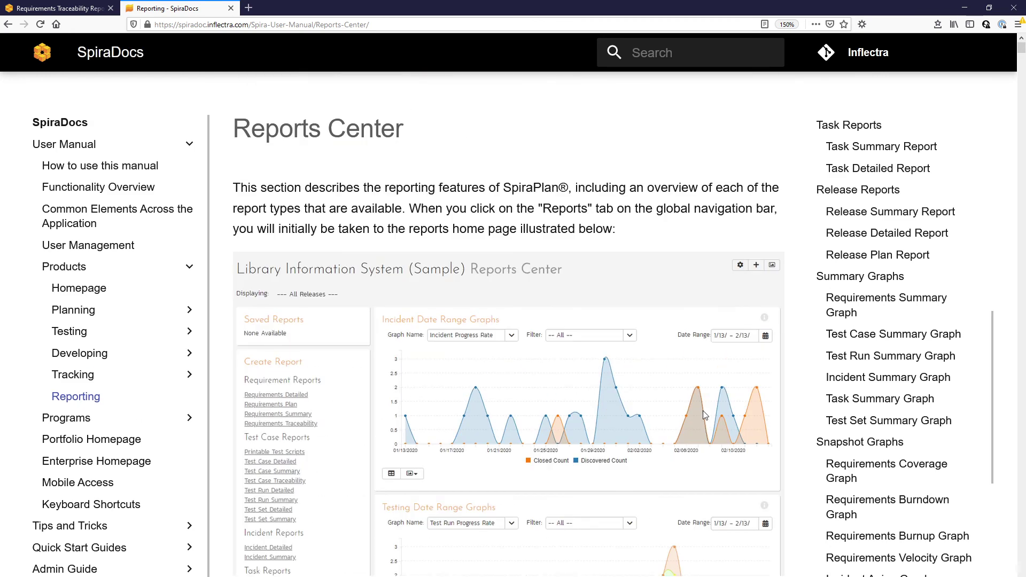